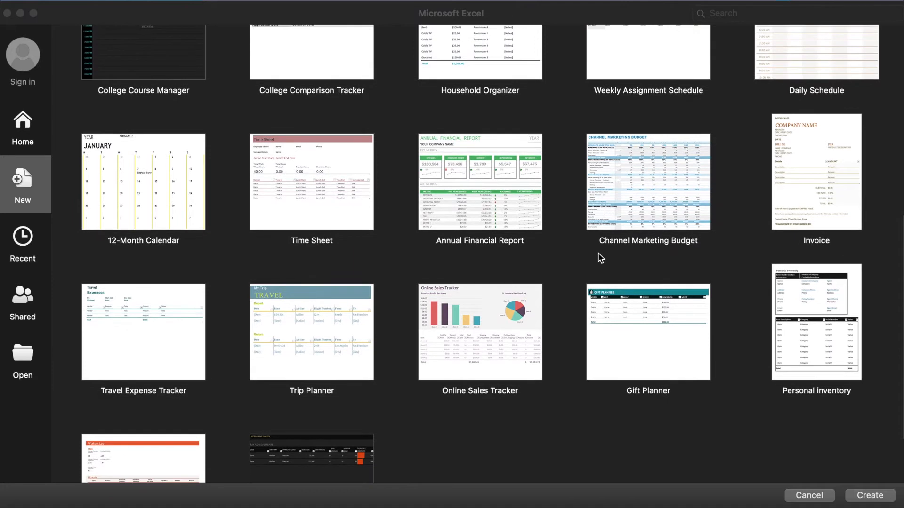
pyautogui.scroll(-5, 601, 258)
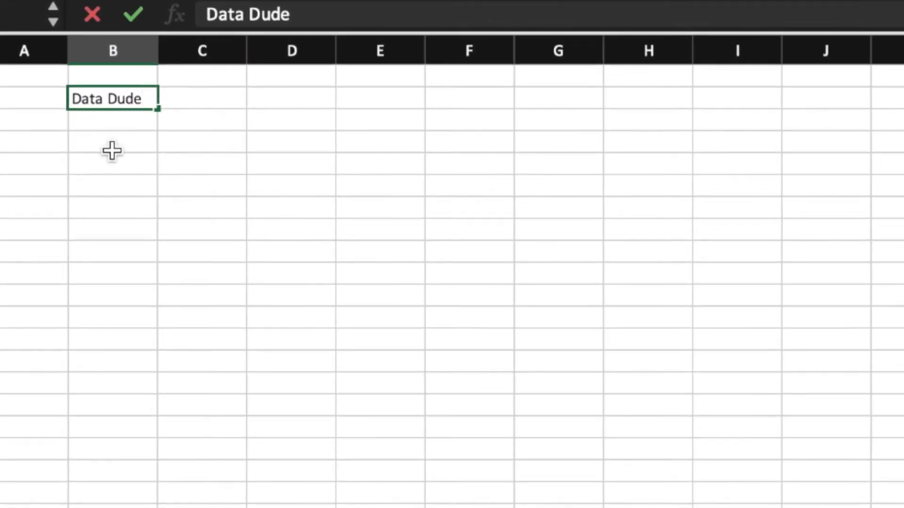
# Copy the "Data Dude" text from B2 to D2, and move the pasted copy to E3.
pyautogui.click(112, 151)
pyautogui.click(112, 93)
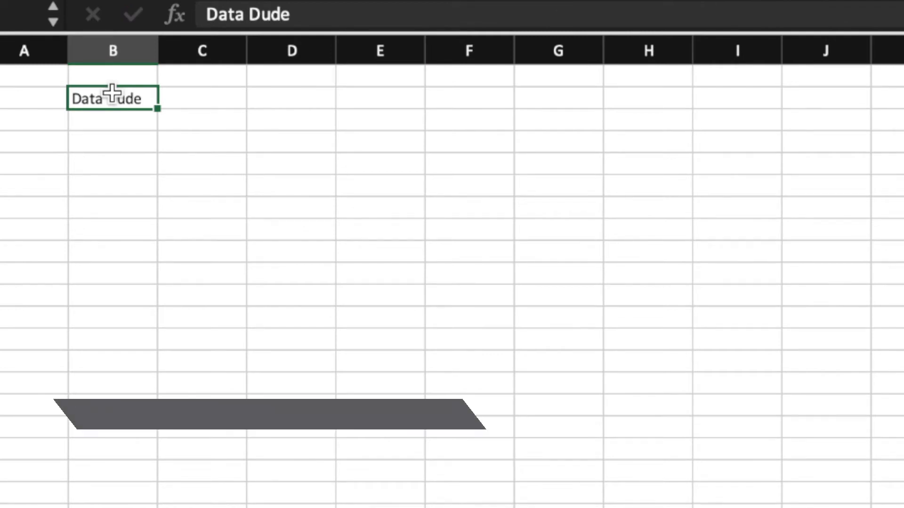
pyautogui.press('super+c')
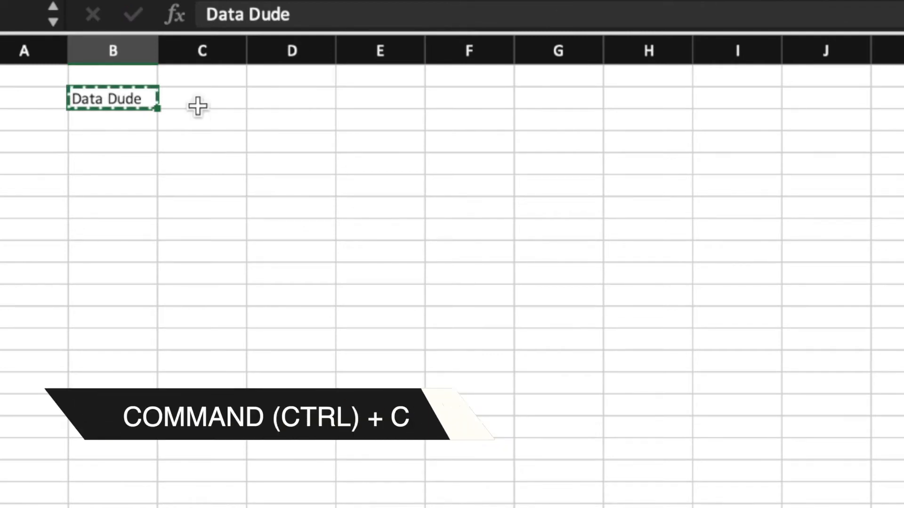
pyautogui.click(286, 102)
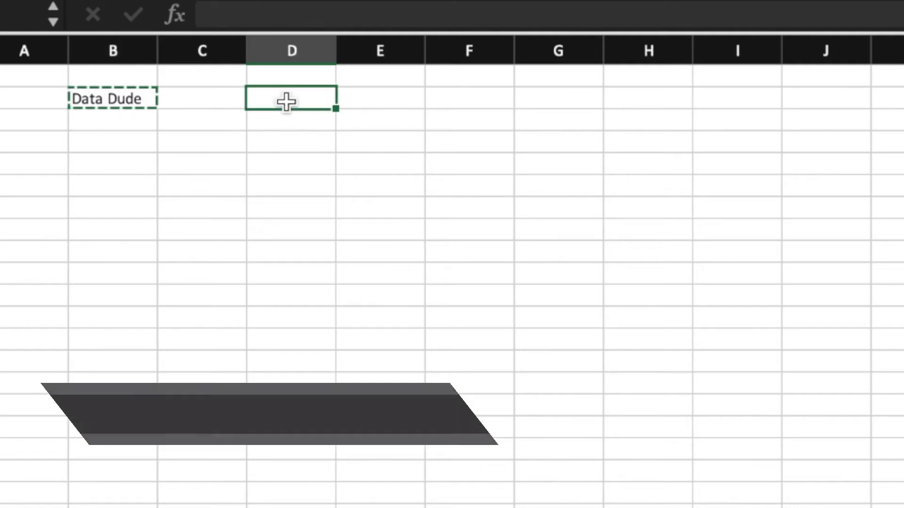
pyautogui.press('super+v')
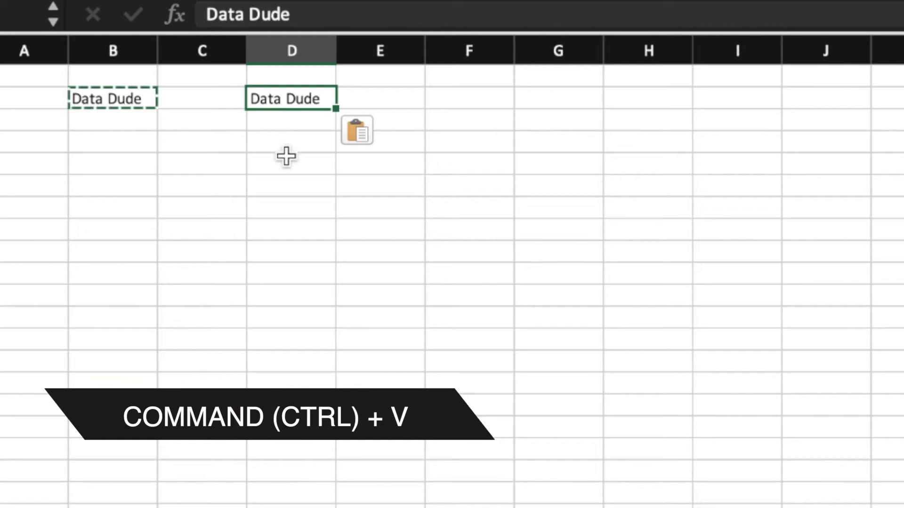
pyautogui.moveTo(290, 110); pyautogui.dragTo(388, 133)
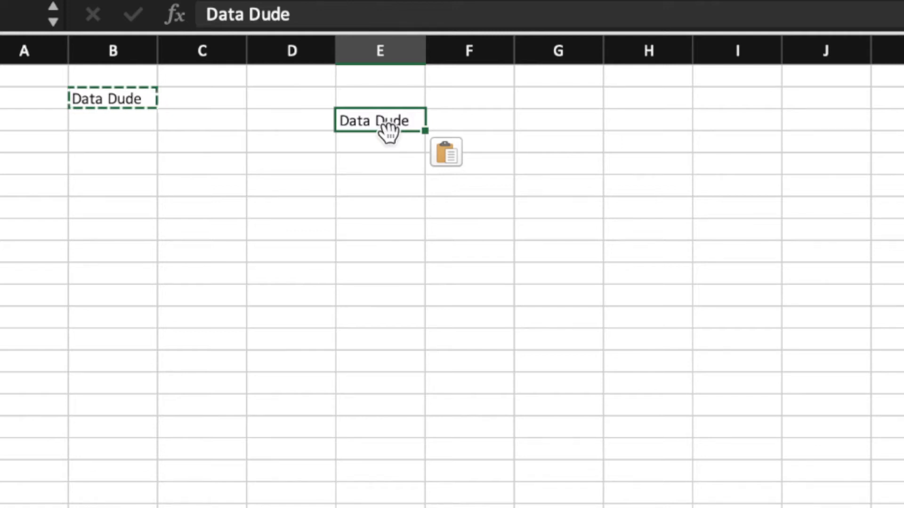
# Paste the copied "Data Dude" text into the ranges E7:E14, G7:I7 and K7:M12.
pyautogui.moveTo(383, 207); pyautogui.dragTo(377, 365)
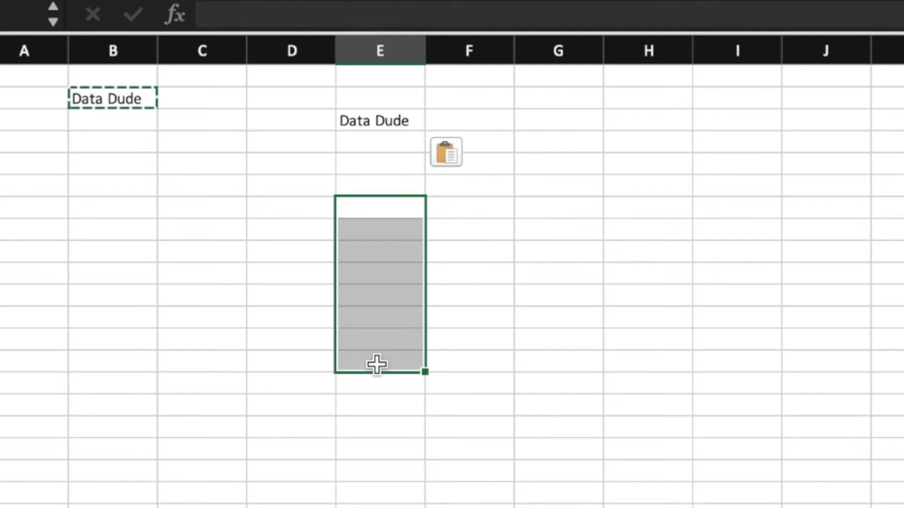
pyautogui.press('super+v')
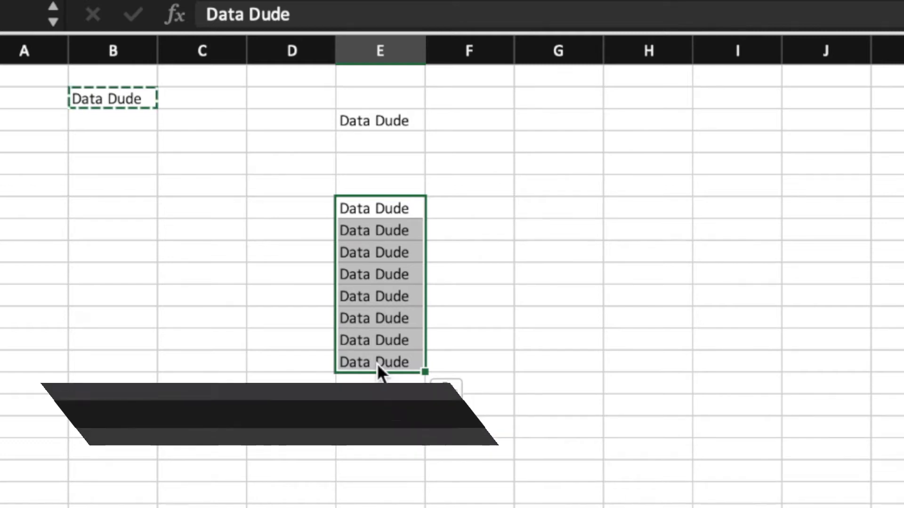
pyautogui.moveTo(550, 210); pyautogui.dragTo(722, 203)
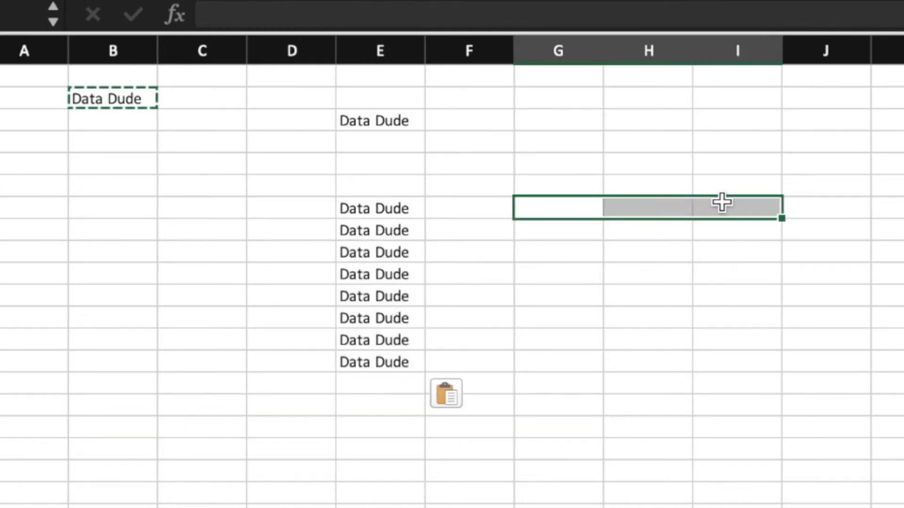
pyautogui.press('super+v')
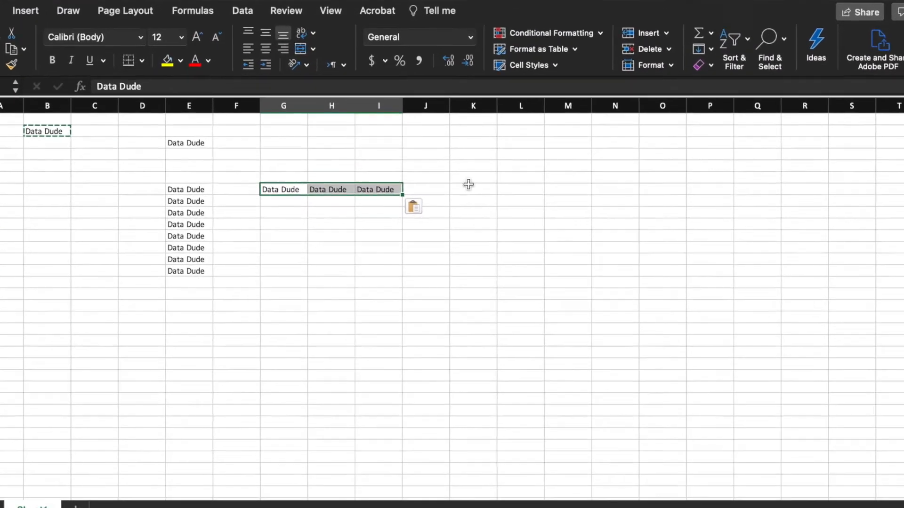
pyautogui.moveTo(469, 184); pyautogui.dragTo(555, 248)
pyautogui.press('super+v')
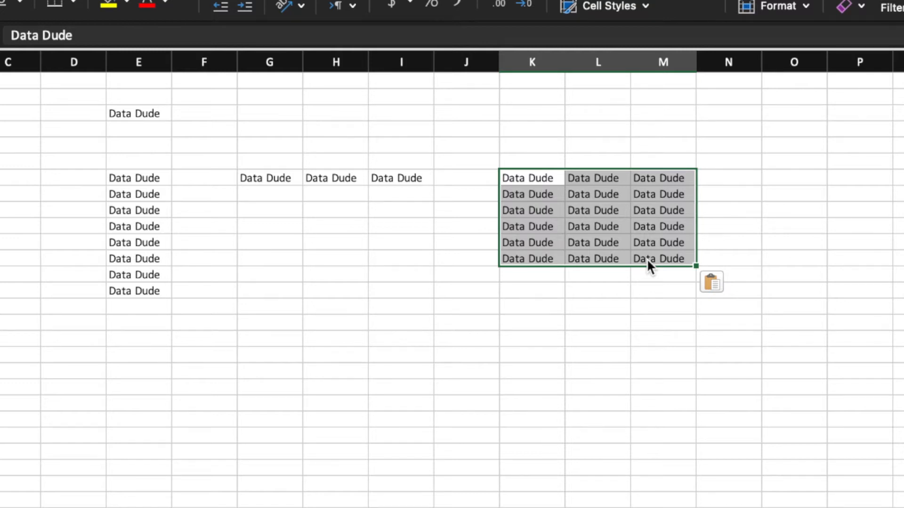
# Cut the "Data Dude" block in K7:M12 and paste it starting at cell K19.
pyautogui.press('super+x')
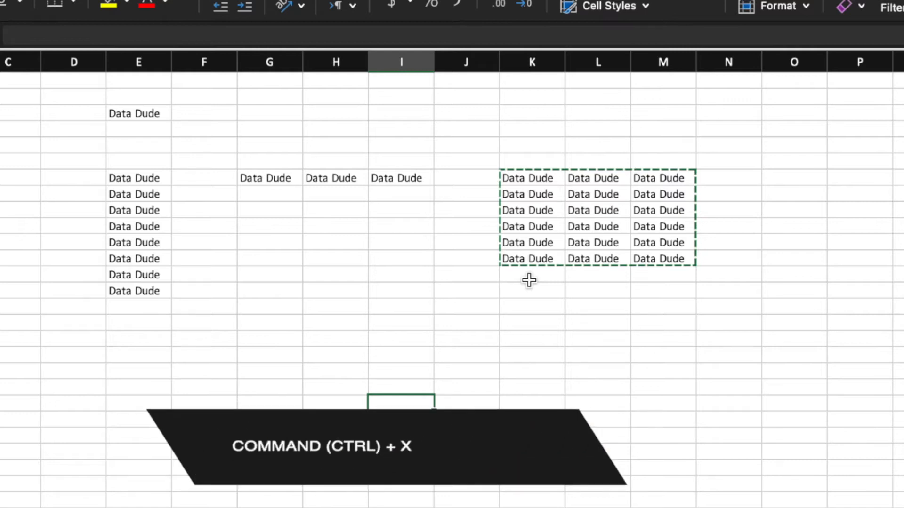
pyautogui.moveTo(538, 179); pyautogui.dragTo(647, 259)
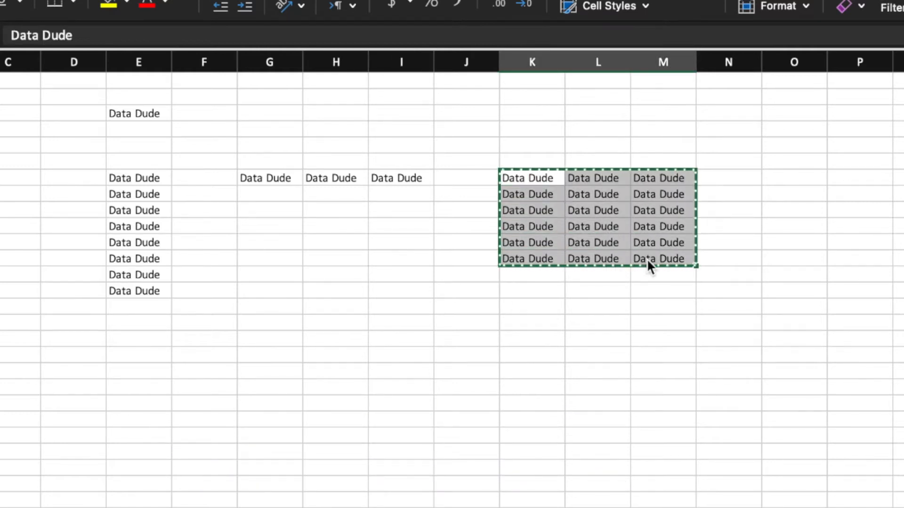
pyautogui.click(536, 374)
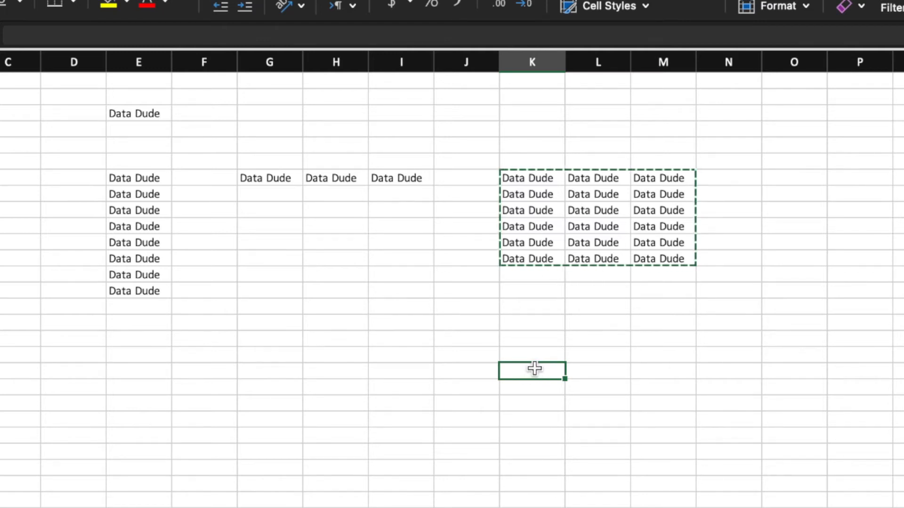
pyautogui.press('super+v')
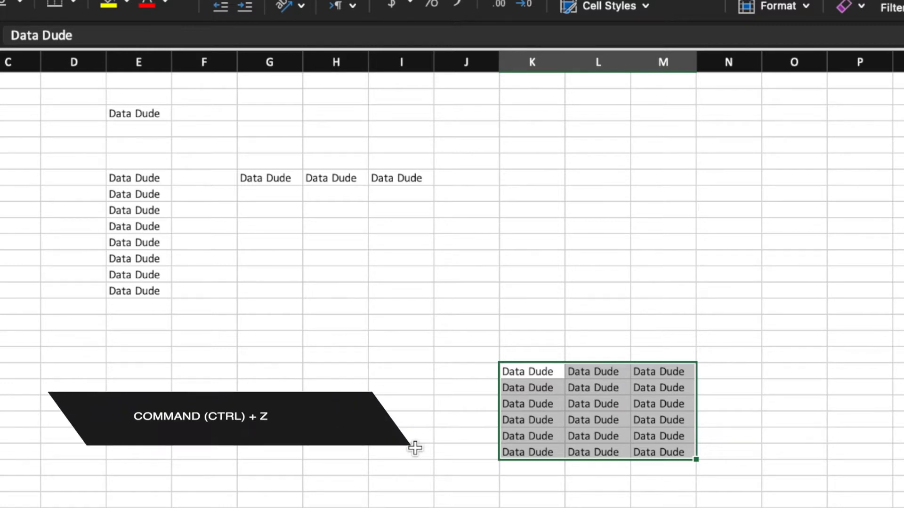
# Undo the cut-and-paste move of the block, and redo it.
pyautogui.press('super+z')
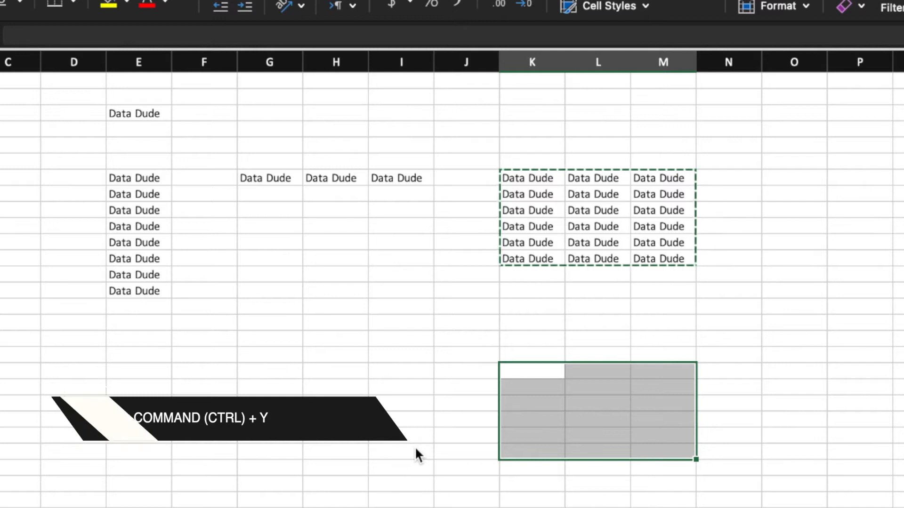
pyautogui.press('super+y')
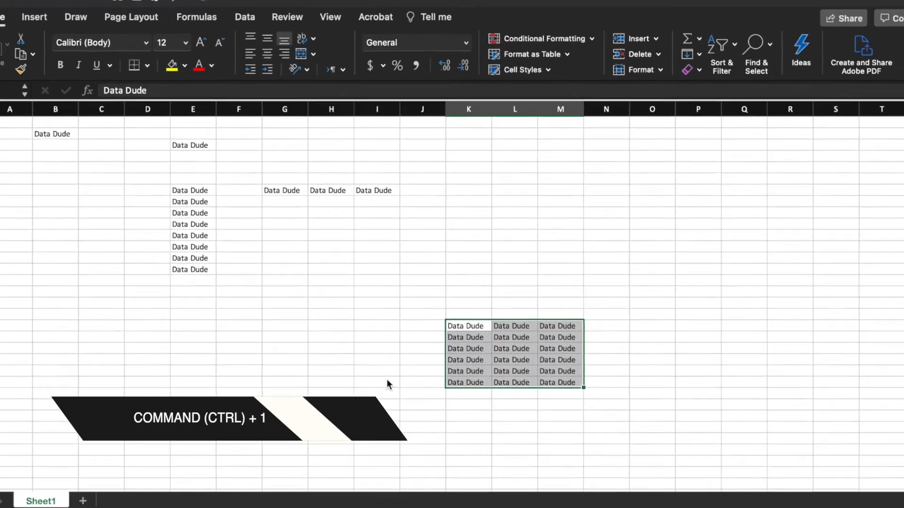
# Open the Format Cells settings for the selected block and review the Alignment, Font, Border, Fill and Protection options.
pyautogui.press('super+1')
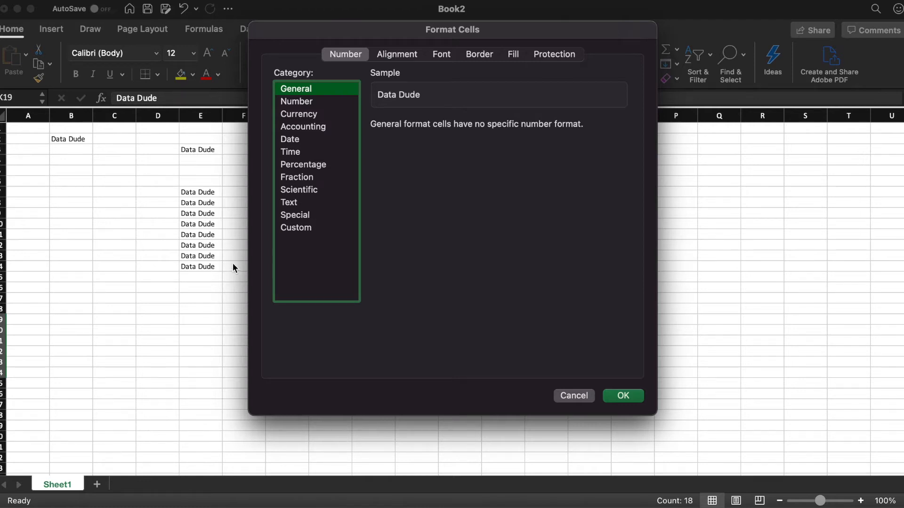
pyautogui.click(400, 55)
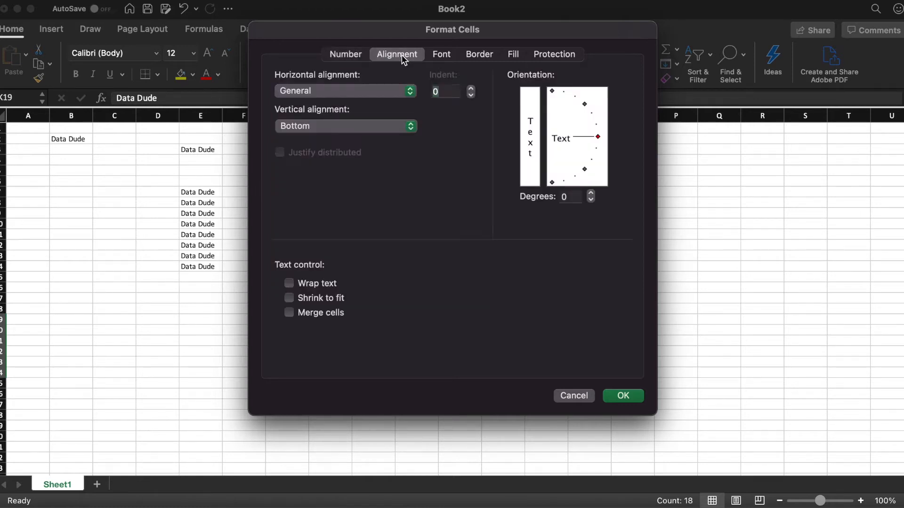
pyautogui.click(442, 55)
pyautogui.click(479, 55)
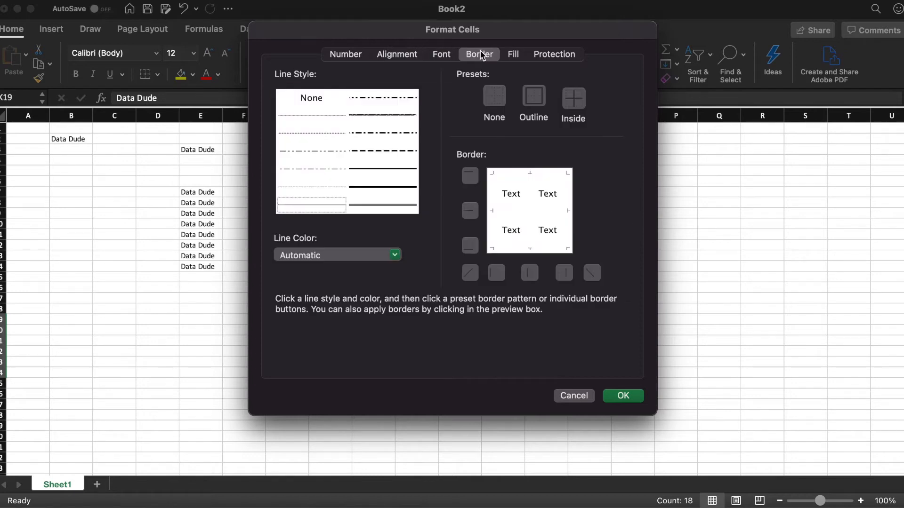
pyautogui.click(519, 58)
pyautogui.click(549, 57)
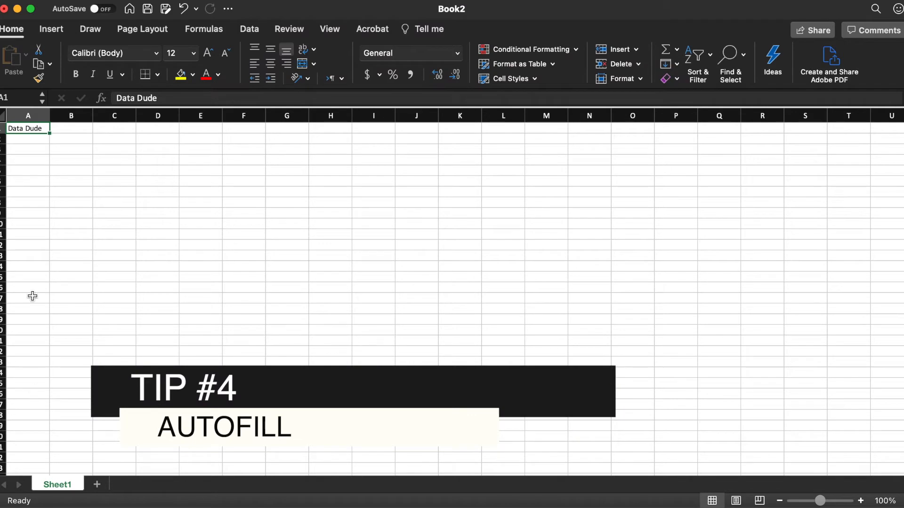
# Copy the "Data Dude" text from A1 into the range A2:A21.
pyautogui.press('super+c')
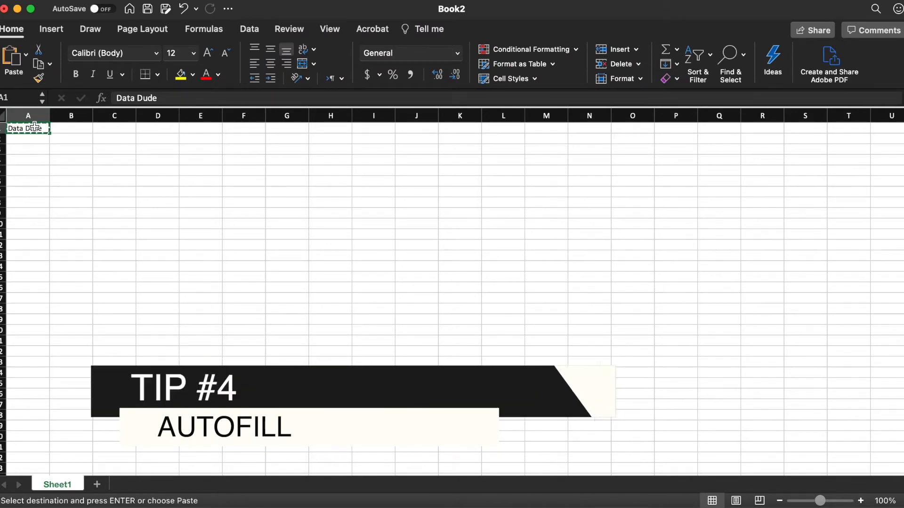
pyautogui.moveTo(34, 140); pyautogui.dragTo(35, 339)
pyautogui.press('super+v')
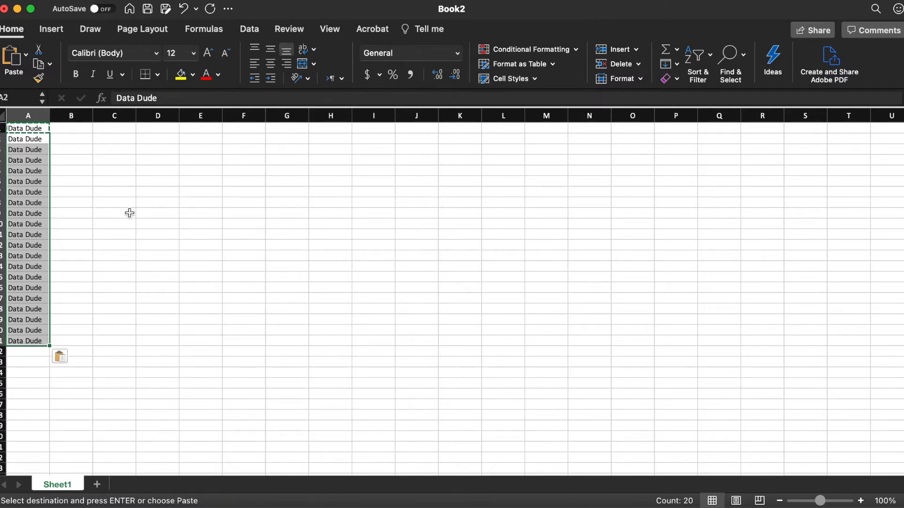
# Enter 1 in B1 and 2 in B2, and autofill the number series down to B21.
pyautogui.click(108, 395)
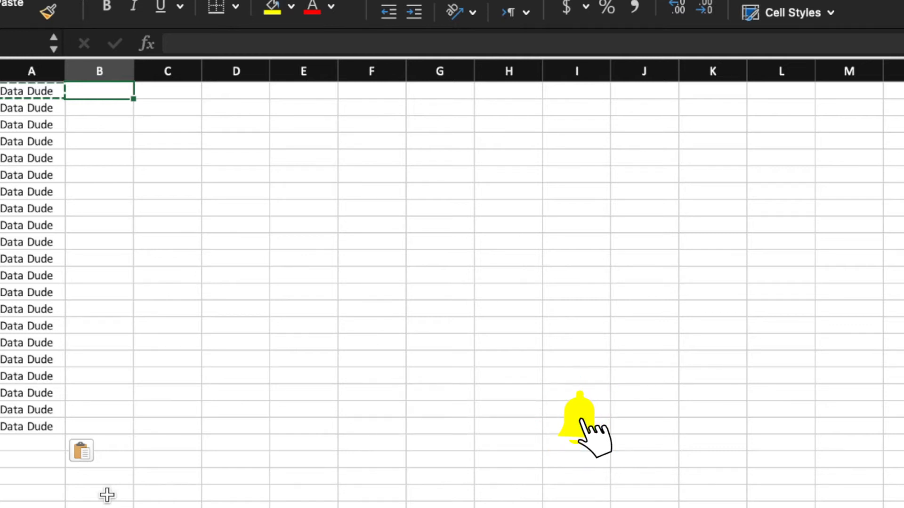
pyautogui.write('1')
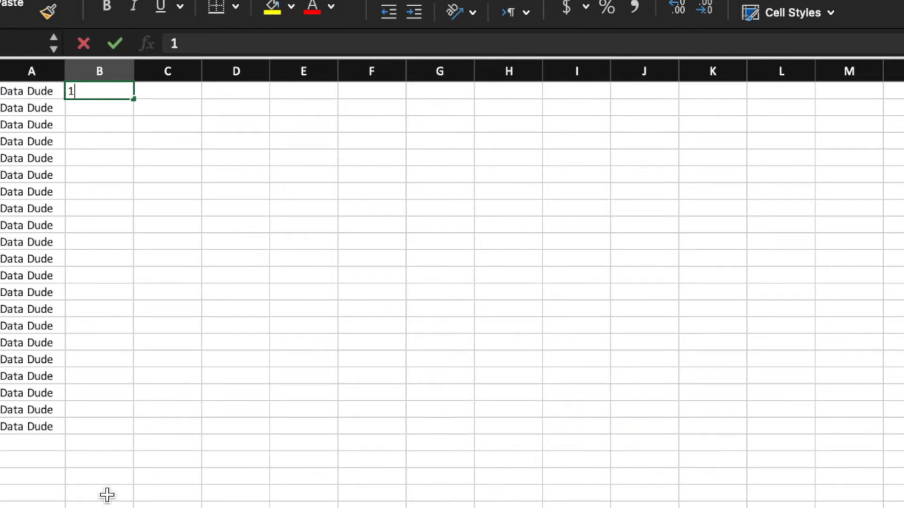
pyautogui.press('Return')
pyautogui.write('2')
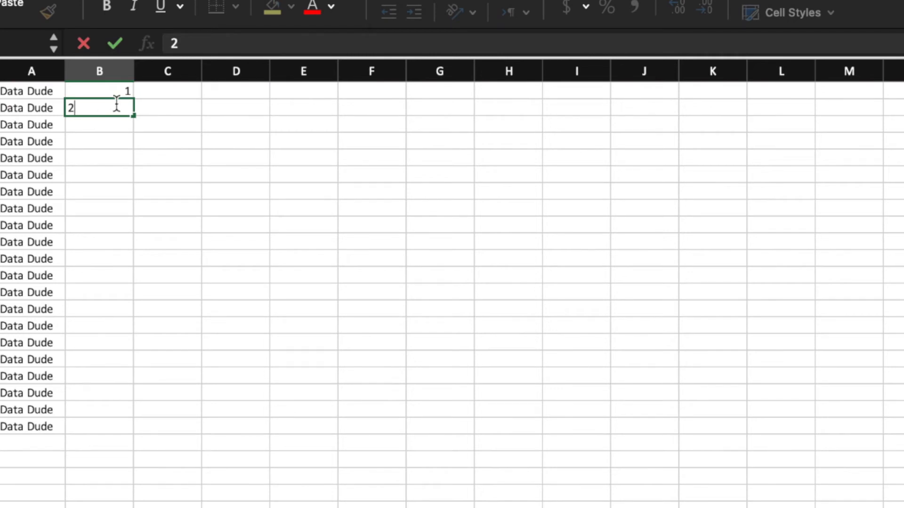
pyautogui.moveTo(121, 89); pyautogui.dragTo(115, 111)
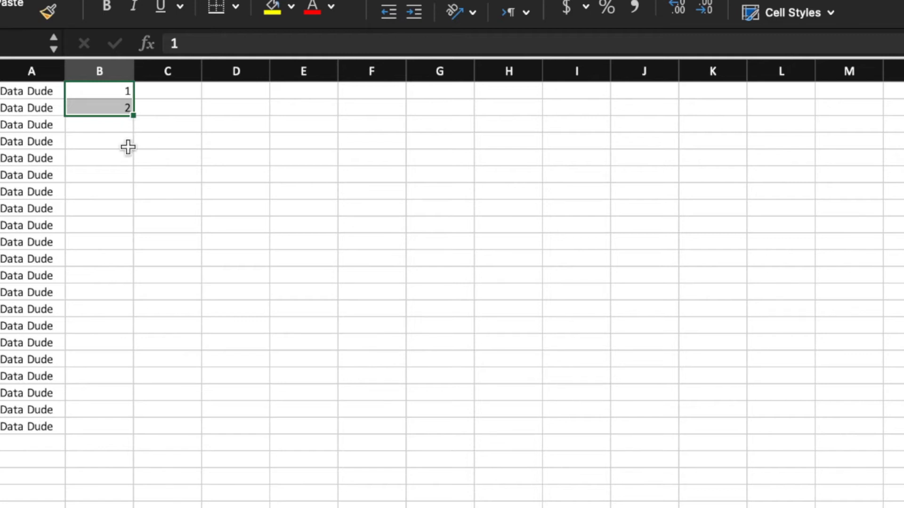
pyautogui.doubleClick(131, 118)
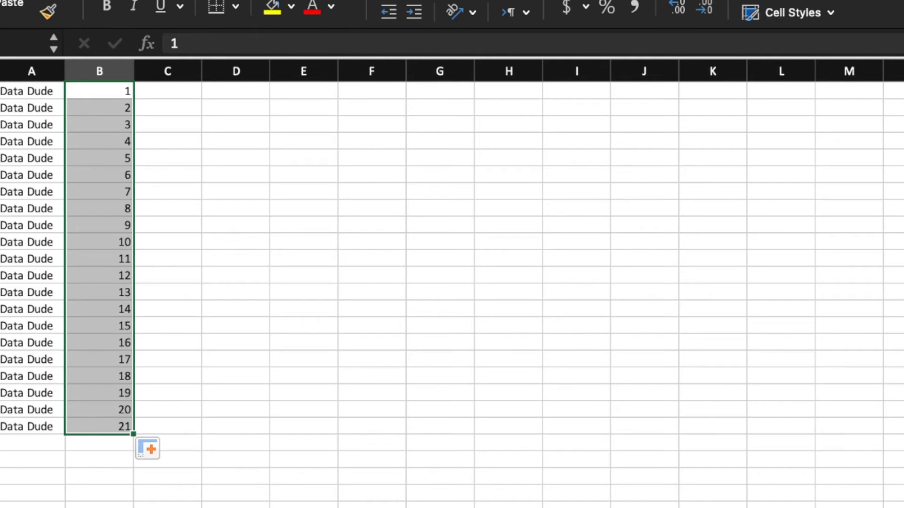
# Enter 1 in C1 and 2 in C2, and extend the number series down to C11 with the fill handle.
pyautogui.click(173, 88)
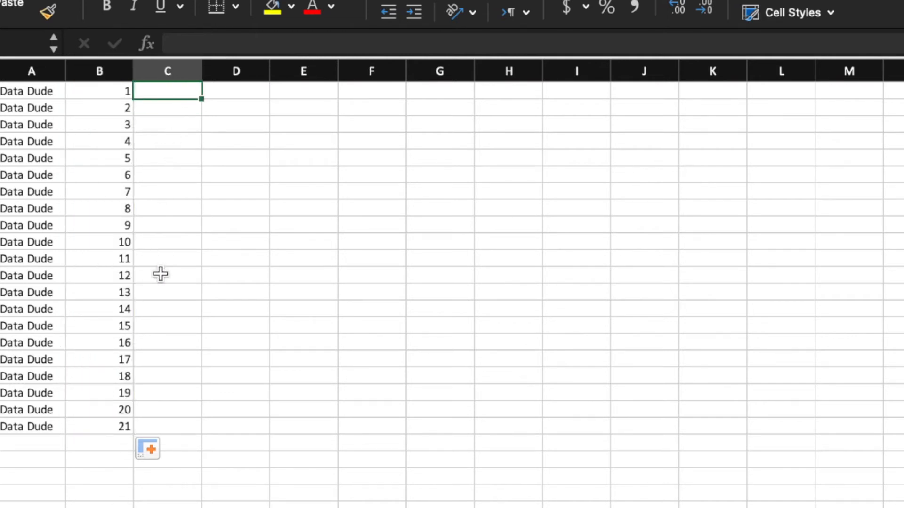
pyautogui.write('1')
pyautogui.click(179, 109)
pyautogui.write('2')
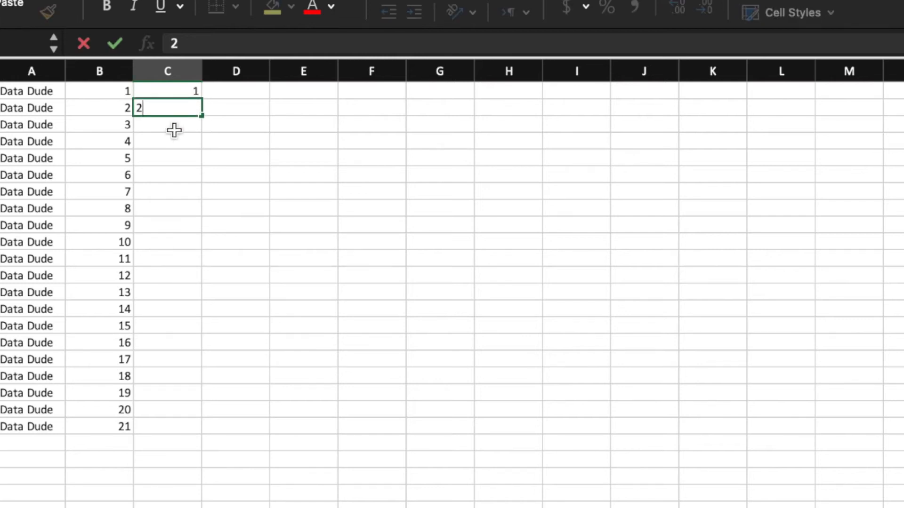
pyautogui.click(176, 122)
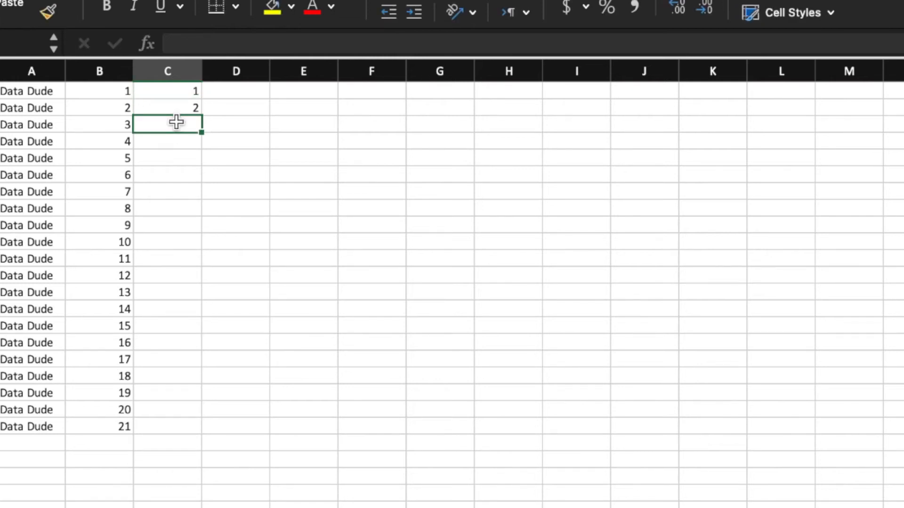
pyautogui.moveTo(187, 95); pyautogui.dragTo(177, 271)
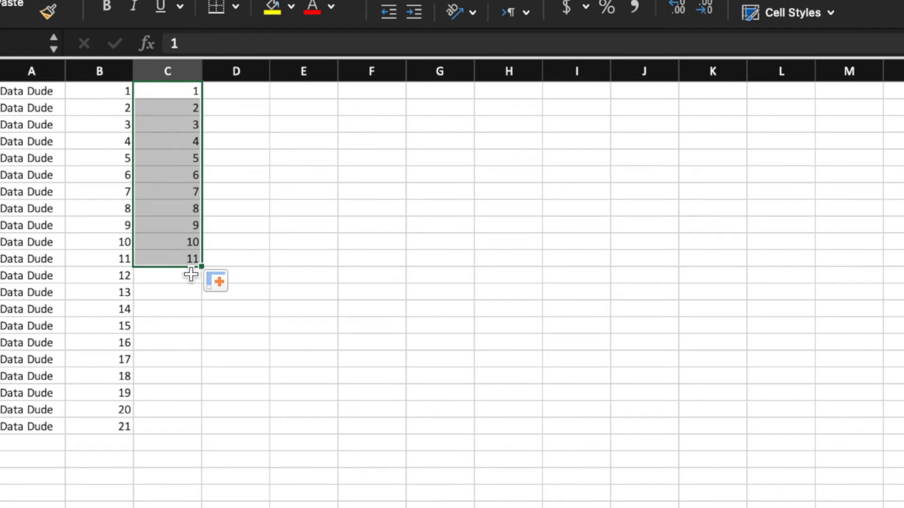
# Enter 2, 4 and 6 in D1:D3 and autofill the even-number series down to D21.
pyautogui.press('Right')
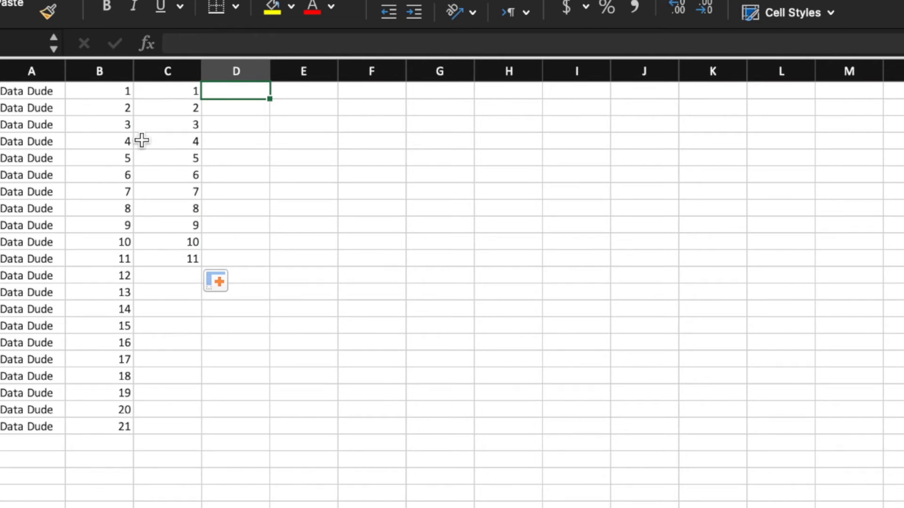
pyautogui.write('2')
pyautogui.press('Return')
pyautogui.write('4')
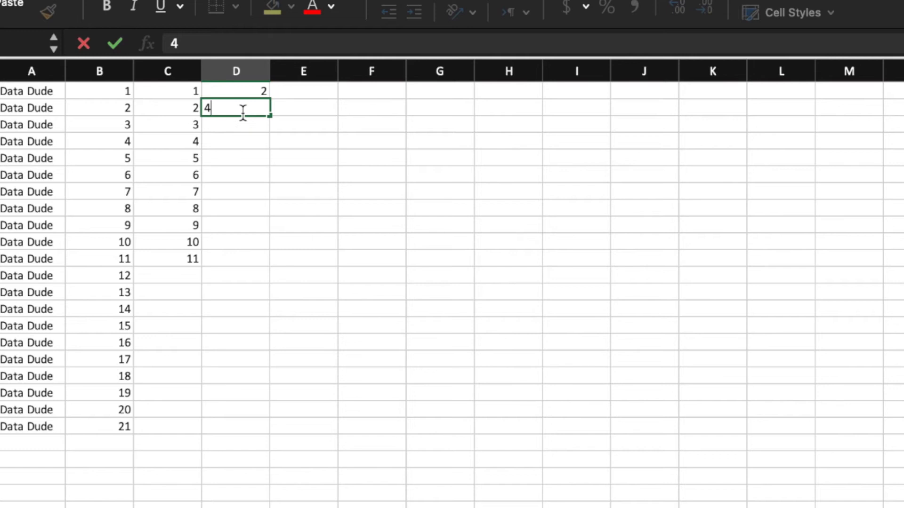
pyautogui.press('Return')
pyautogui.write('6')
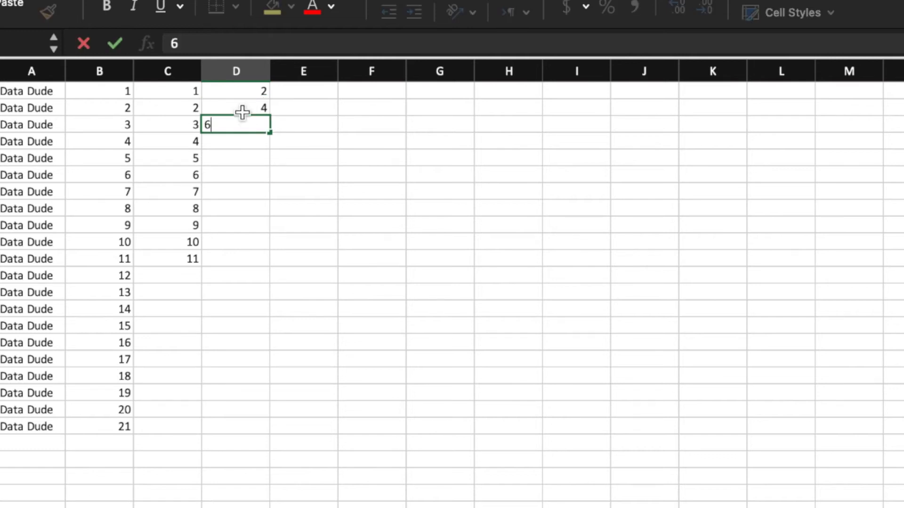
pyautogui.moveTo(262, 91); pyautogui.dragTo(255, 125)
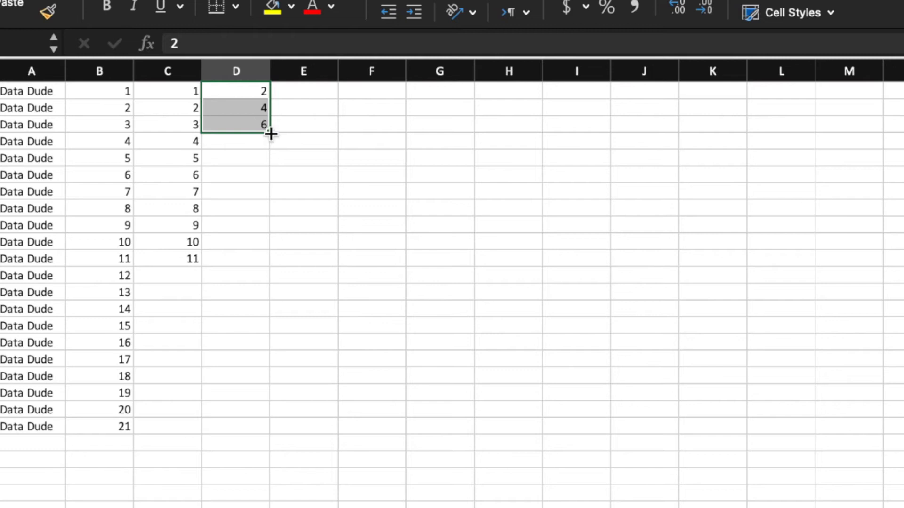
pyautogui.moveTo(270, 134); pyautogui.dragTo(261, 433)
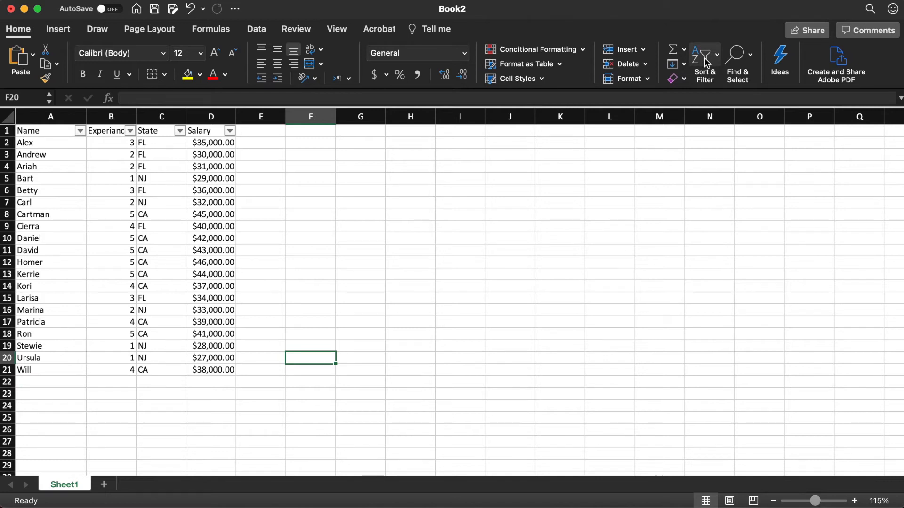
# Turn off the salary table's header filters, and try out selecting the range A1:D21 and the entire worksheet.
pyautogui.press('super+shift+f')
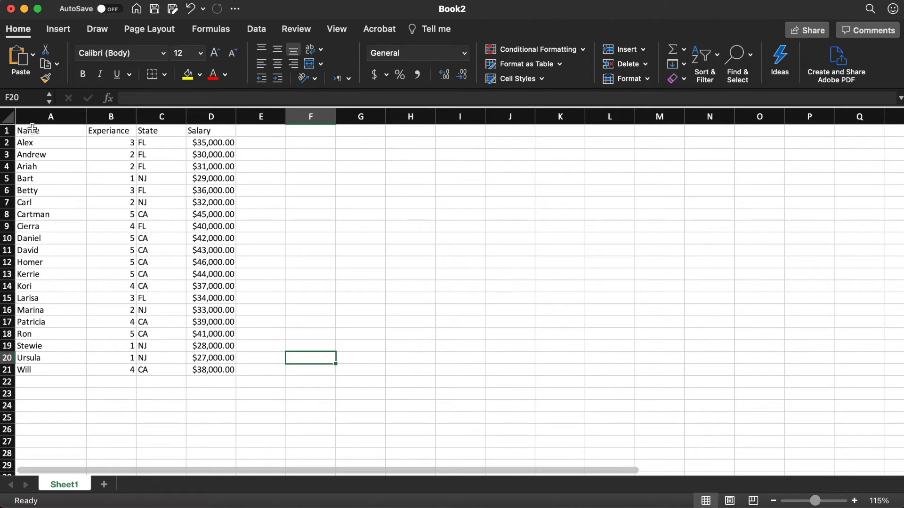
pyautogui.moveTo(28, 131); pyautogui.dragTo(212, 372)
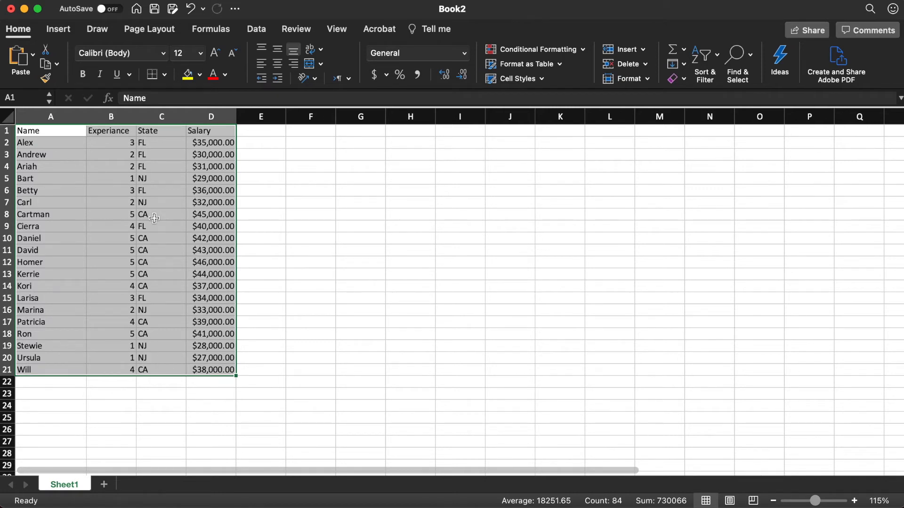
pyautogui.click(193, 401)
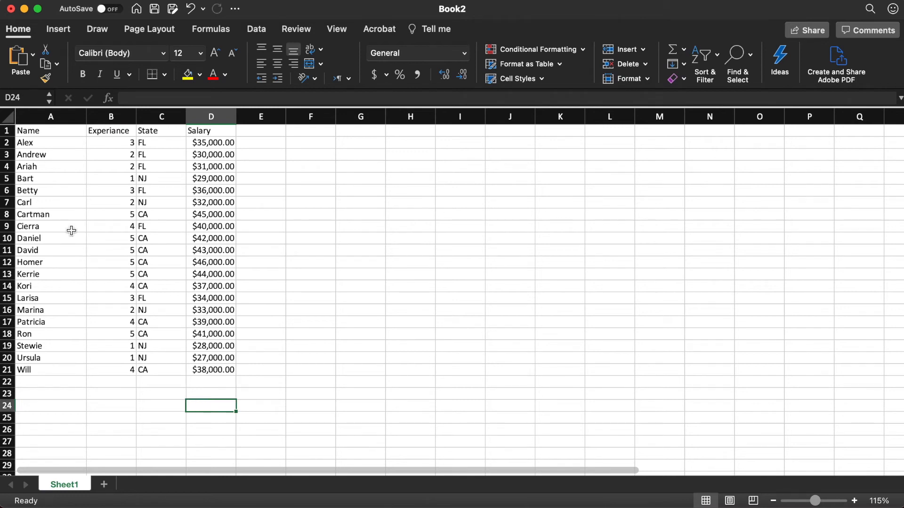
pyautogui.click(7, 118)
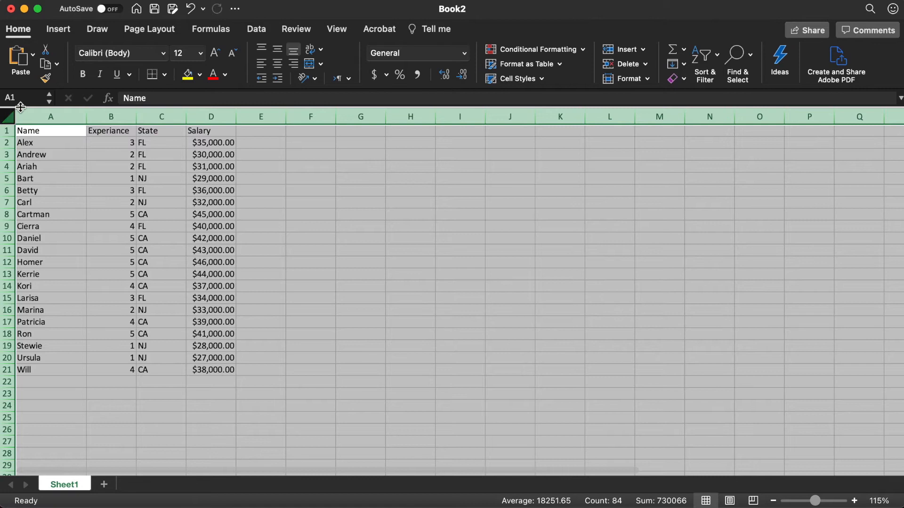
pyautogui.click(113, 403)
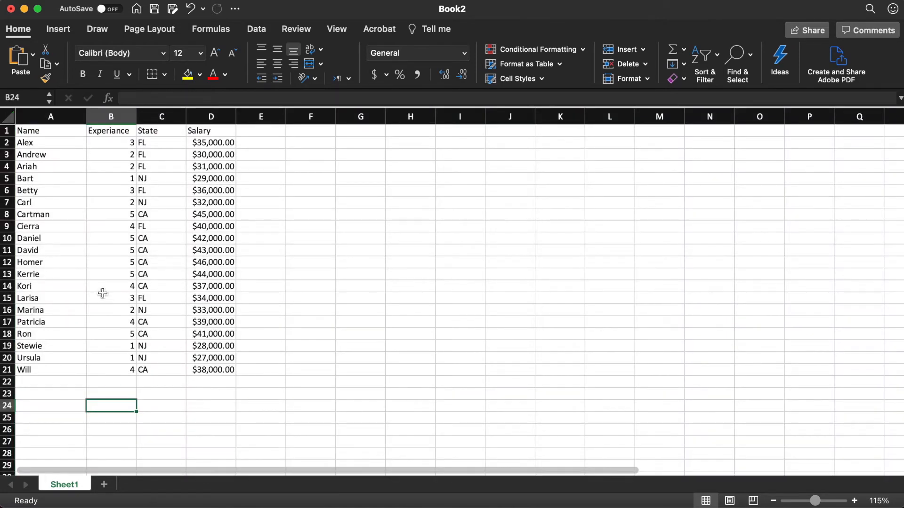
# Select the whole data table and apply a custom sort by Name from A to Z.
pyautogui.click(101, 274)
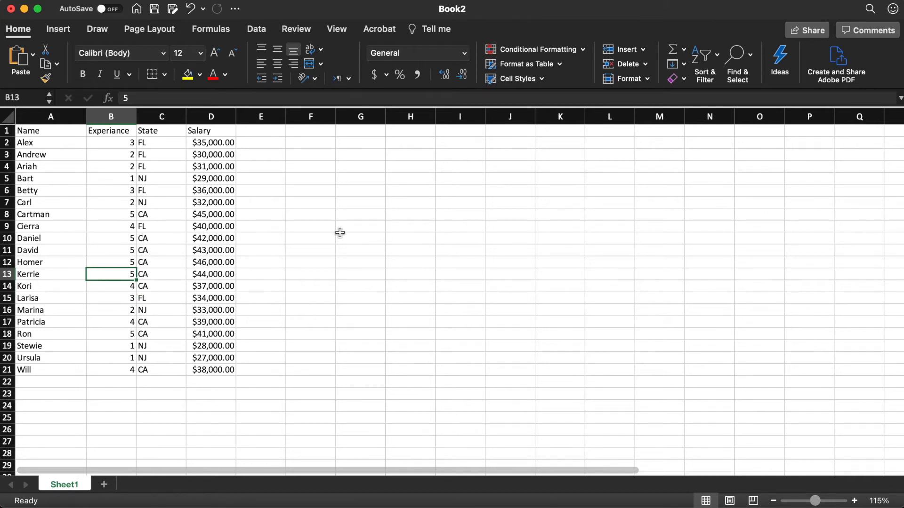
pyautogui.press('super+a')
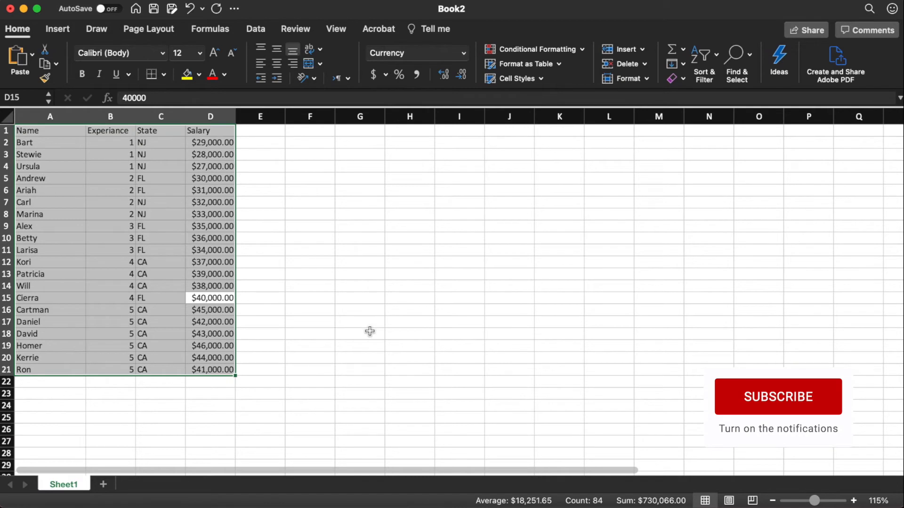
pyautogui.click(710, 68)
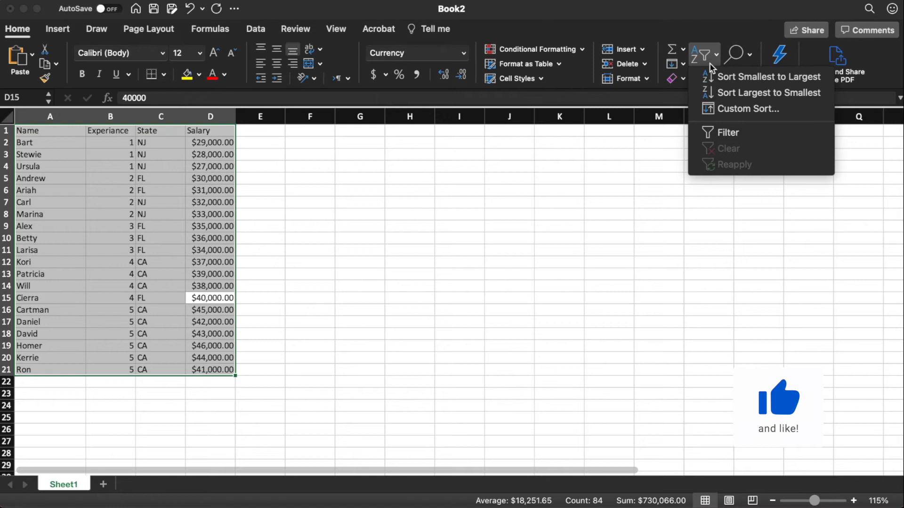
pyautogui.click(748, 109)
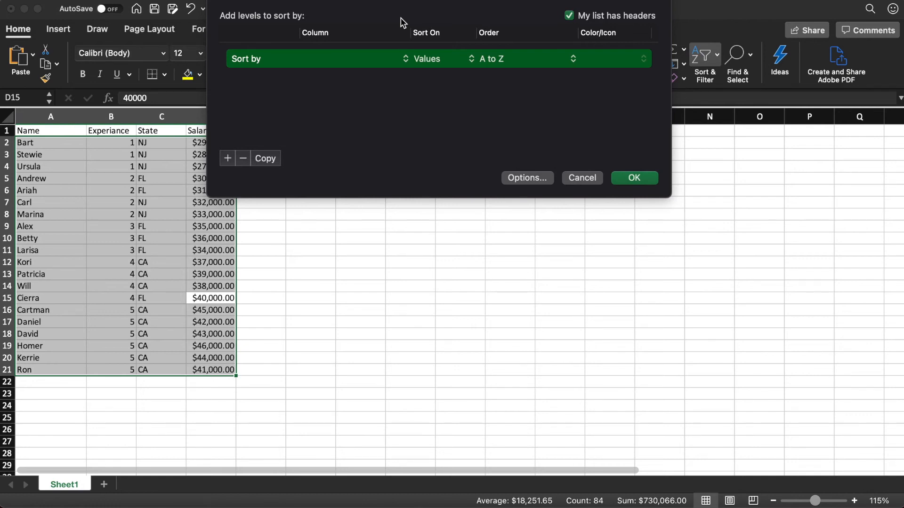
pyautogui.click(337, 63)
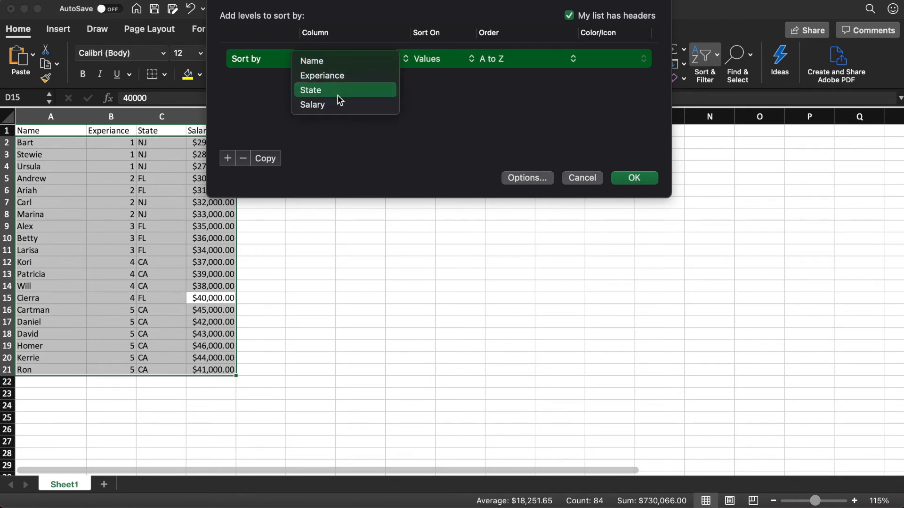
pyautogui.click(338, 66)
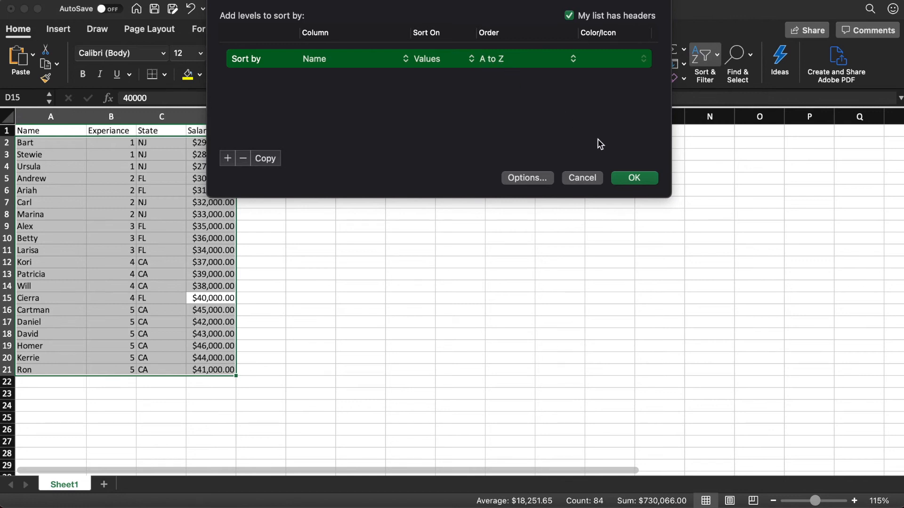
pyautogui.click(620, 174)
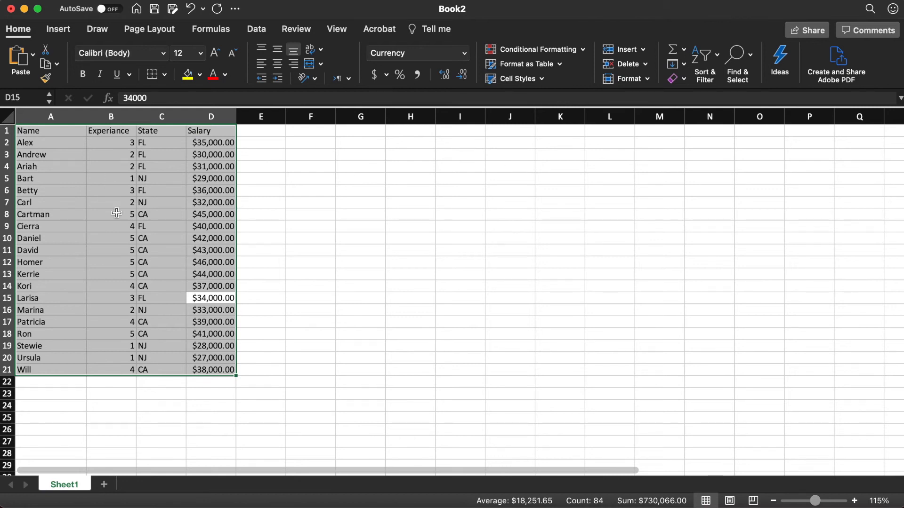
# Custom sort the table by Experiance from smallest to largest, with State from A to Z as the second level.
pyautogui.click(737, 62)
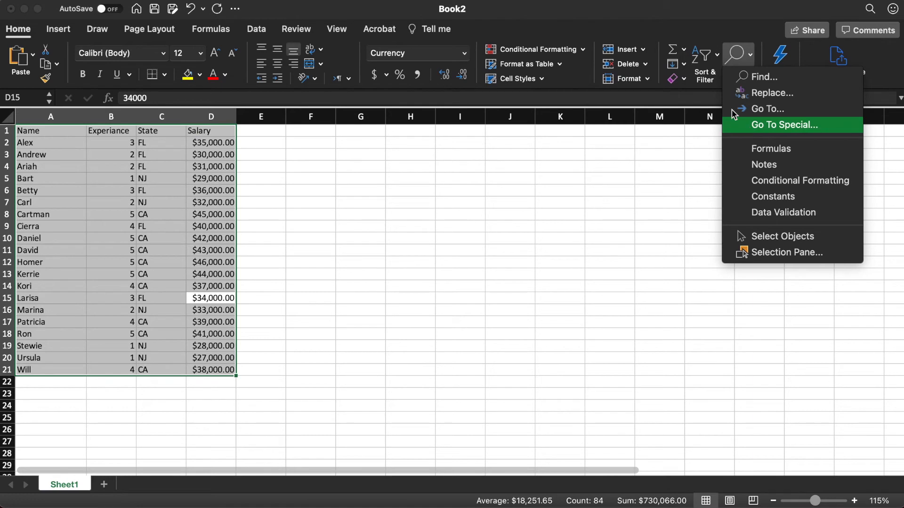
pyautogui.click(709, 71)
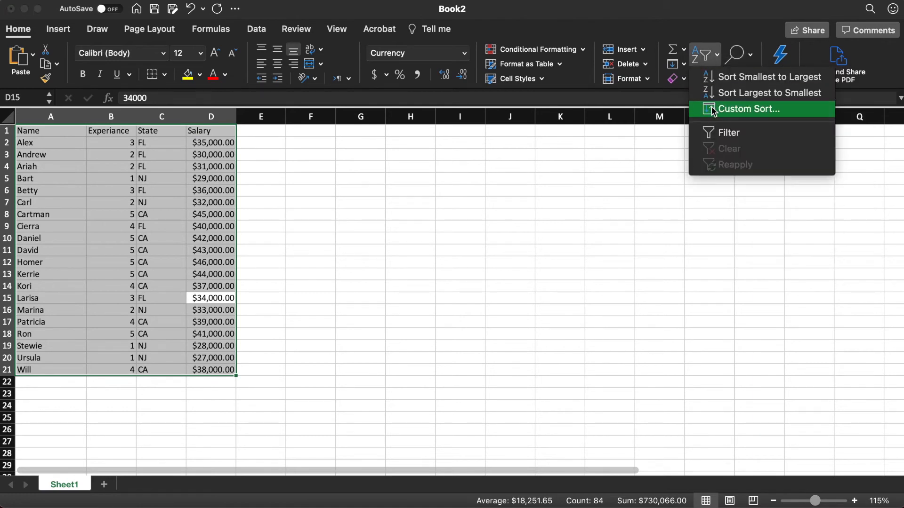
pyautogui.click(710, 106)
pyautogui.click(351, 59)
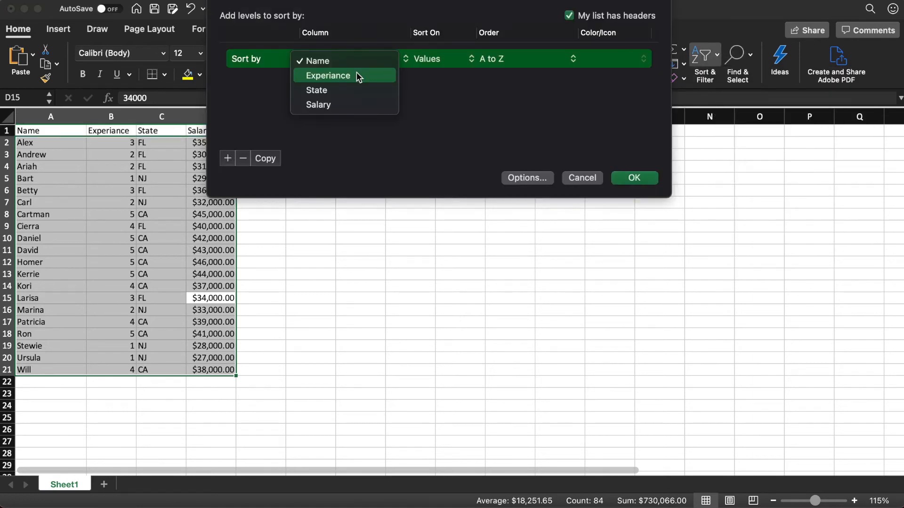
pyautogui.click(357, 73)
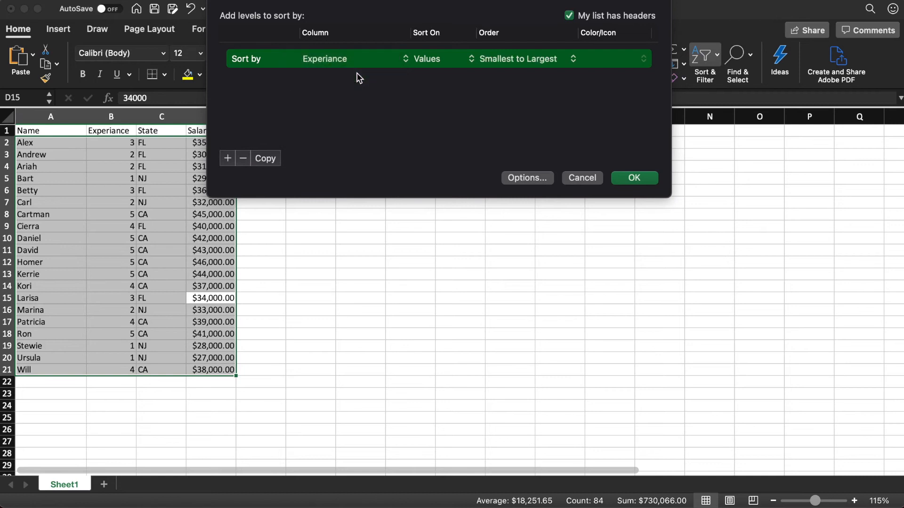
pyautogui.click(227, 160)
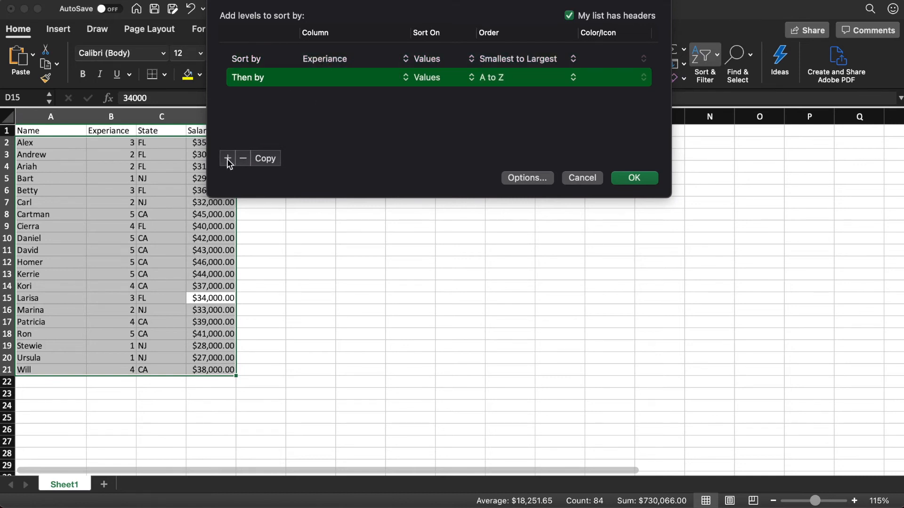
pyautogui.click(337, 76)
pyautogui.click(332, 106)
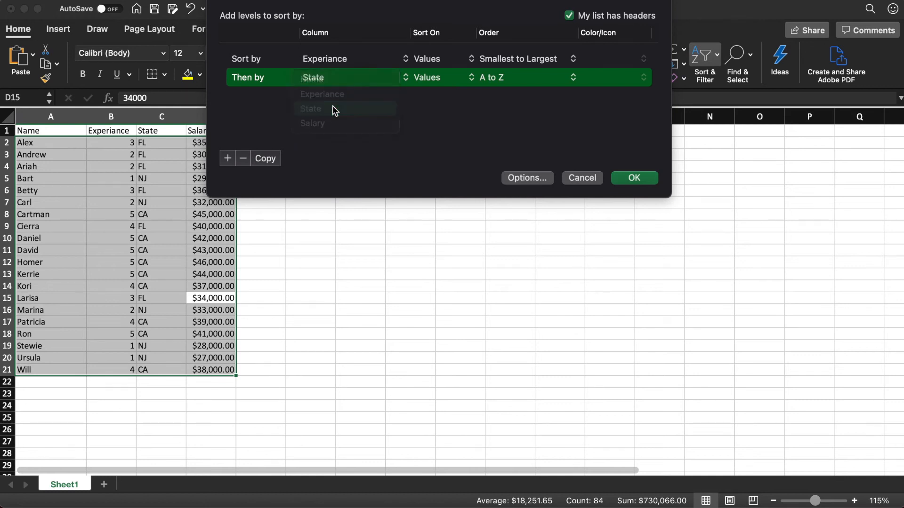
pyautogui.click(631, 184)
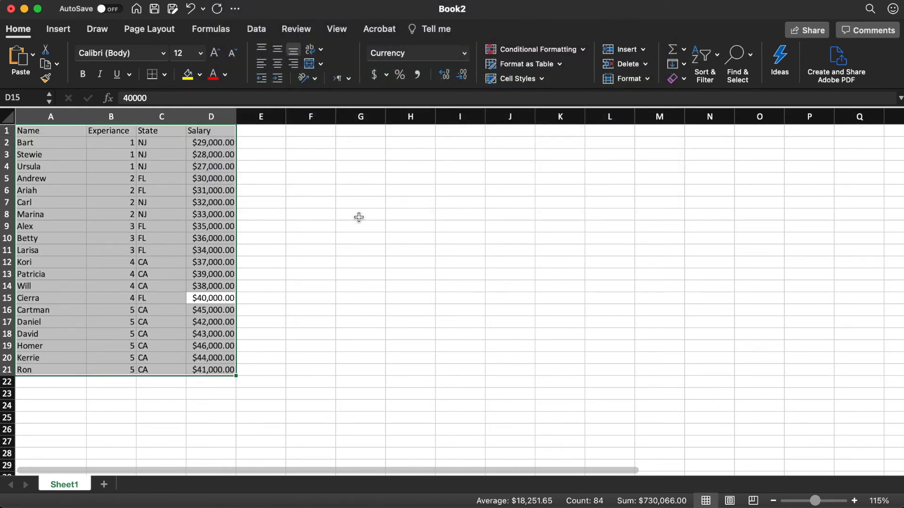
pyautogui.click(282, 227)
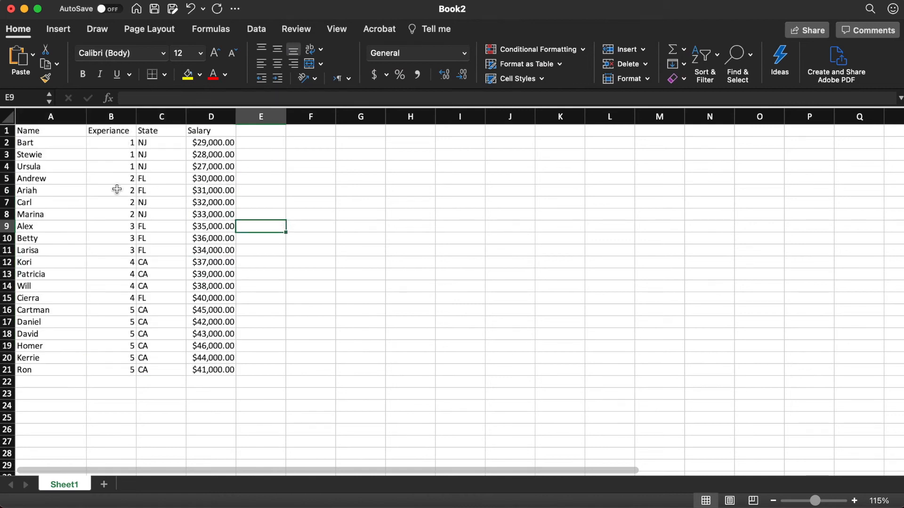
# Select the whole data table and turn on filtering for its header row.
pyautogui.click(143, 227)
pyautogui.press('super+a')
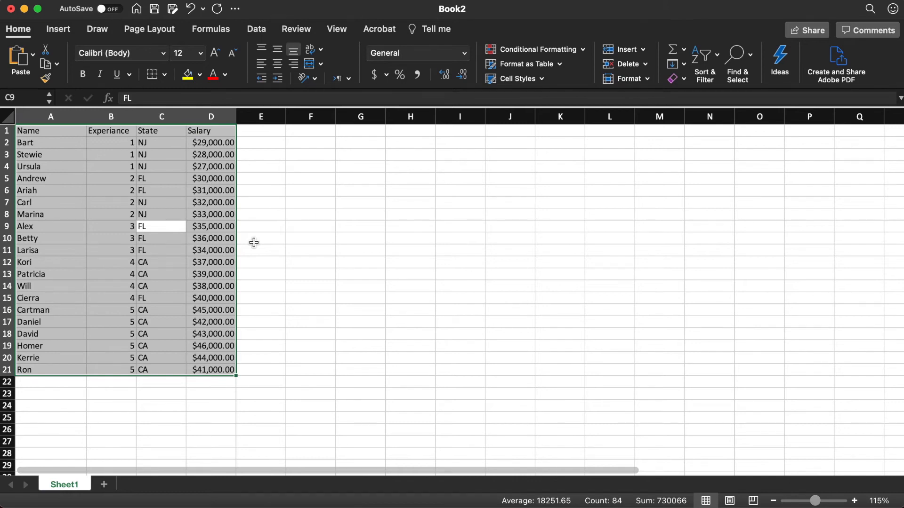
pyautogui.click(705, 55)
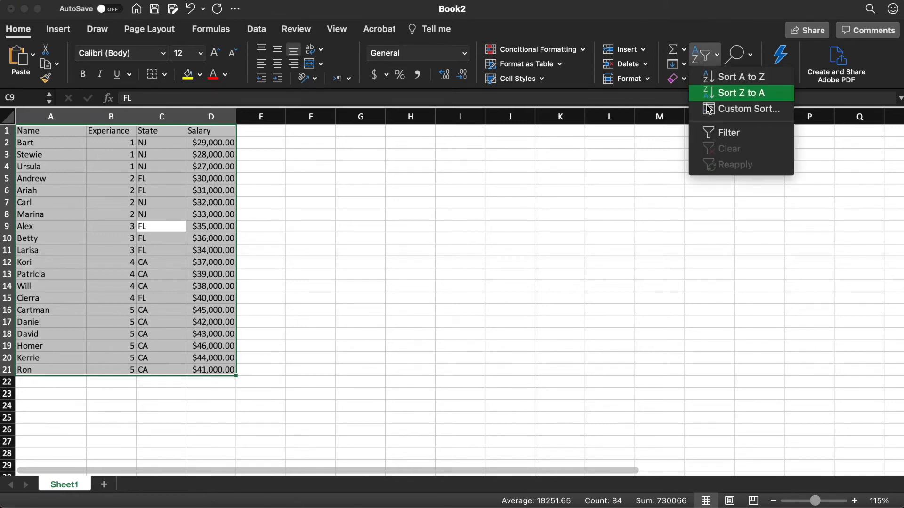
pyautogui.click(710, 133)
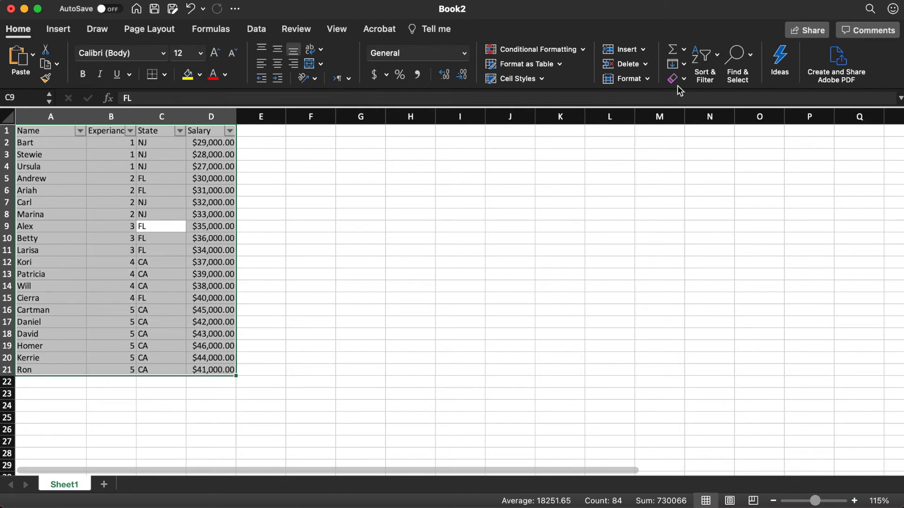
pyautogui.click(163, 166)
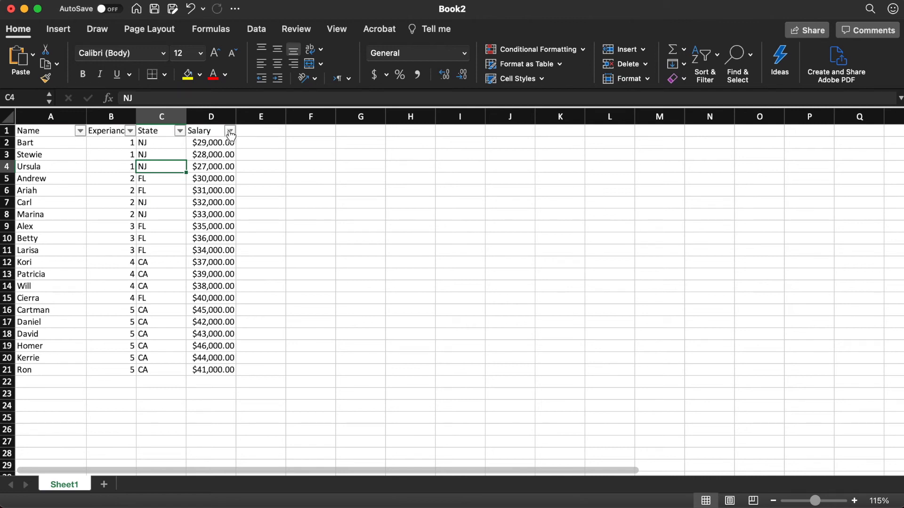
pyautogui.click(242, 226)
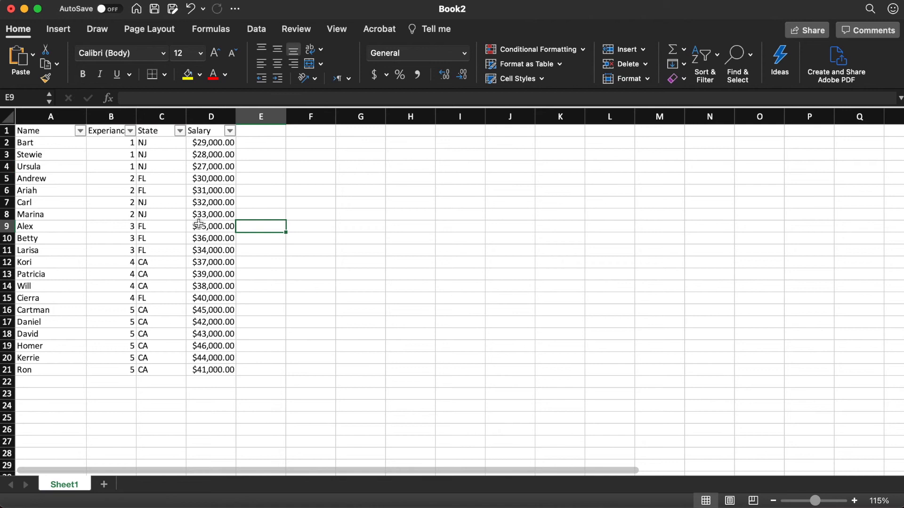
# Filter the State column to show only the NJ rows.
pyautogui.click(180, 131)
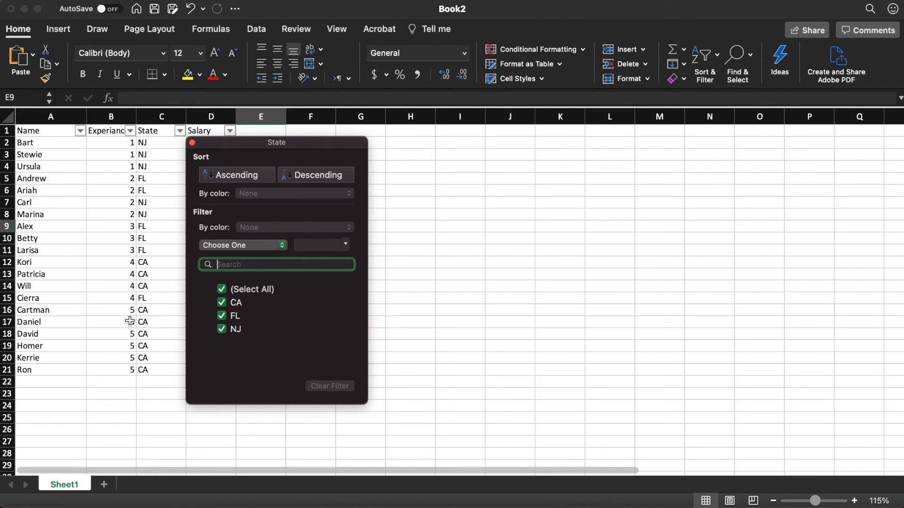
pyautogui.click(222, 289)
pyautogui.click(222, 329)
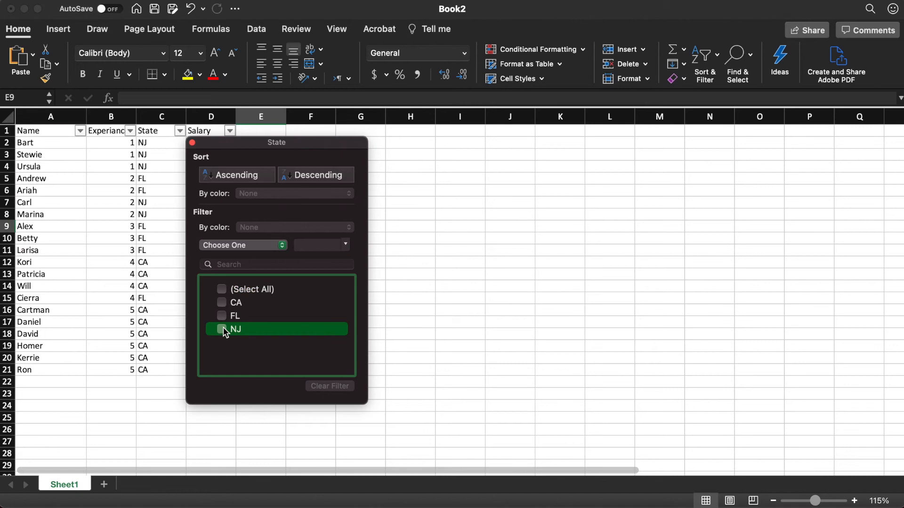
pyautogui.click(192, 143)
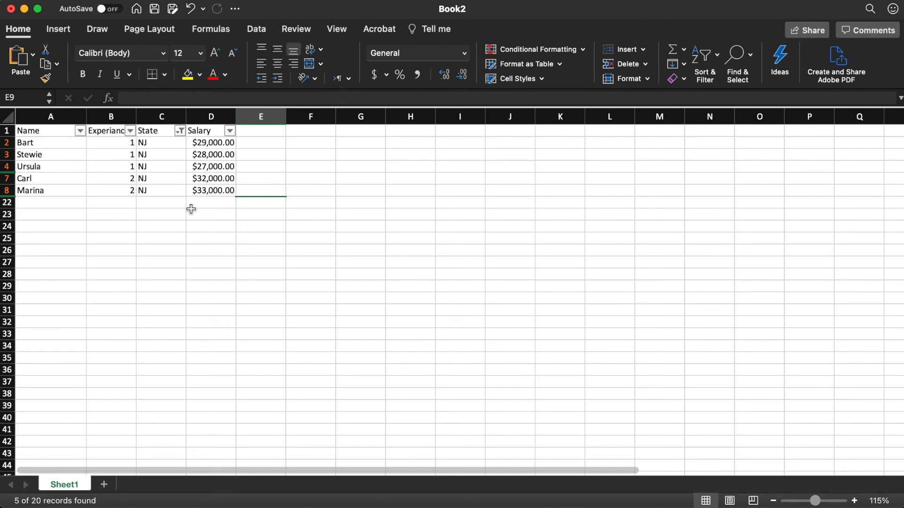
pyautogui.click(288, 291)
pyautogui.click(705, 59)
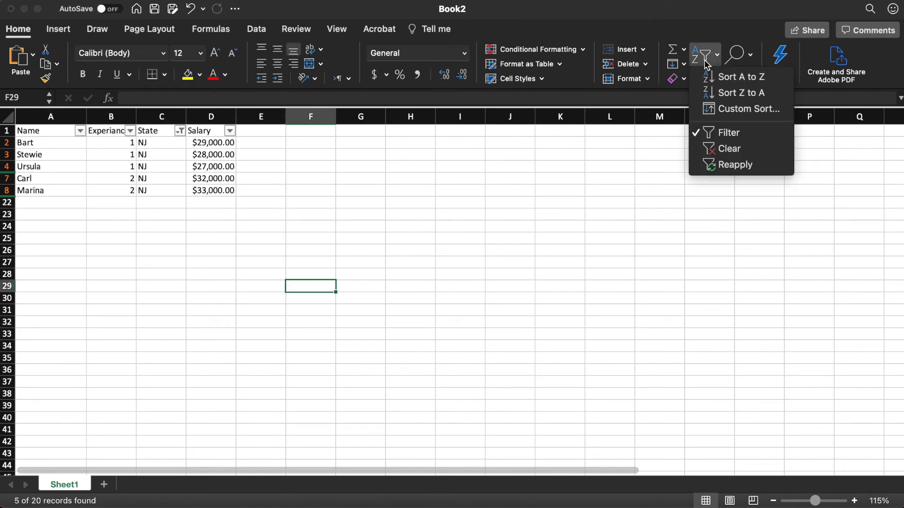
pyautogui.click(585, 190)
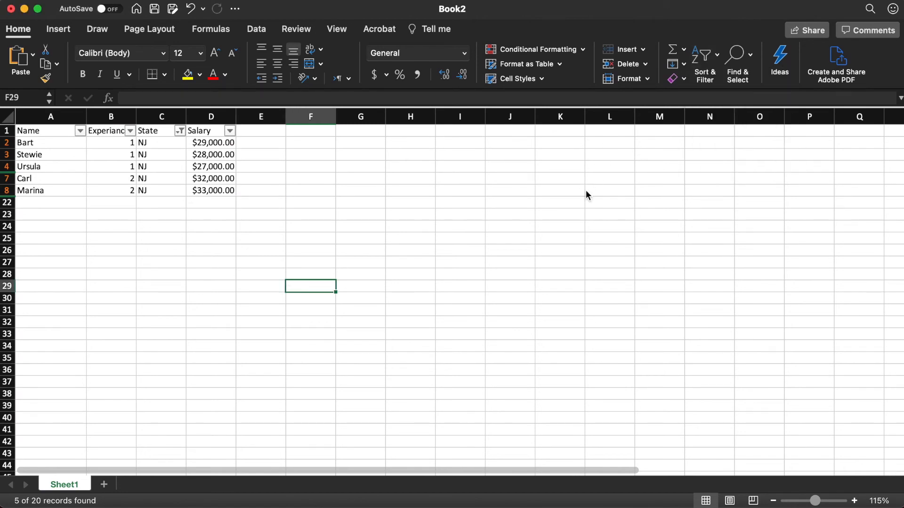
# Clear the State filter and filter the Salary column to values greater than or equal to 40000.
pyautogui.click(713, 57)
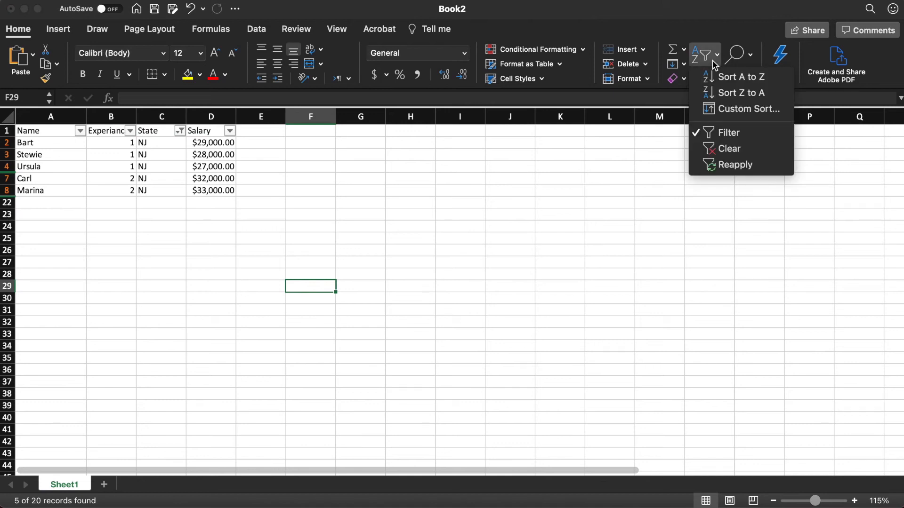
pyautogui.click(724, 147)
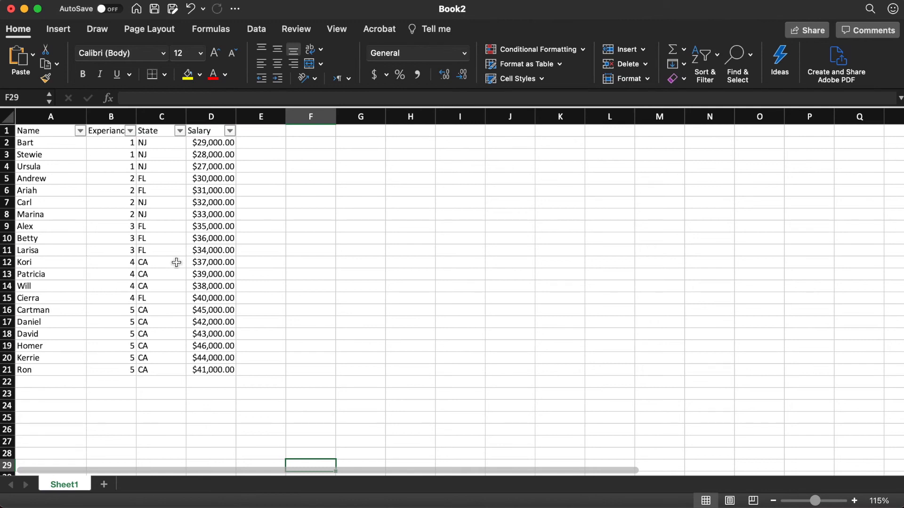
pyautogui.click(230, 131)
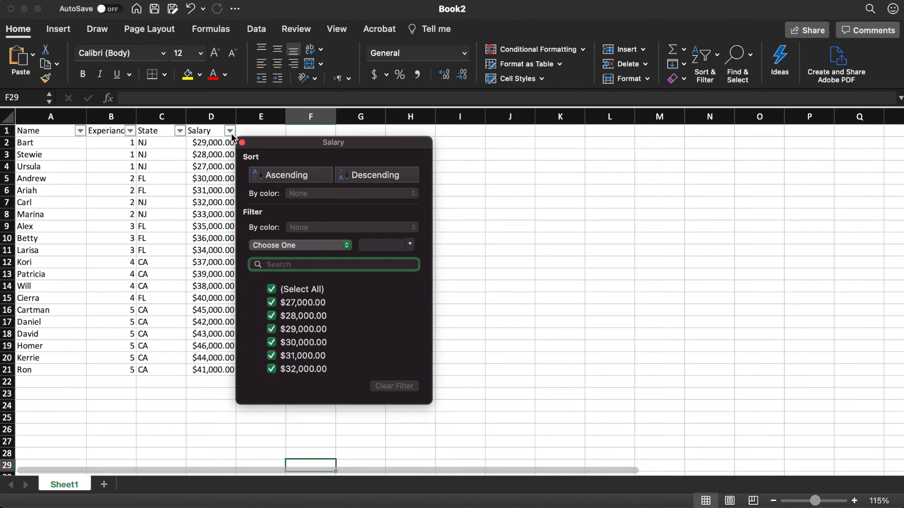
pyautogui.click(276, 246)
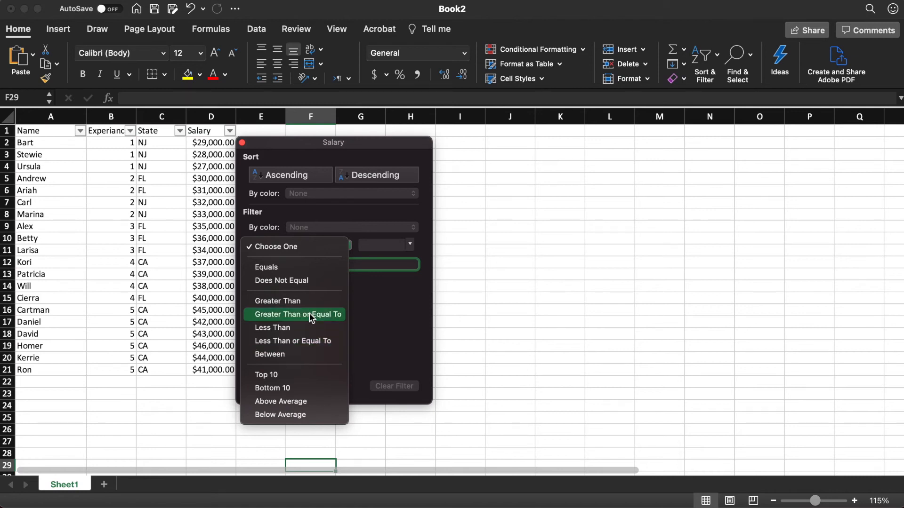
pyautogui.click(294, 313)
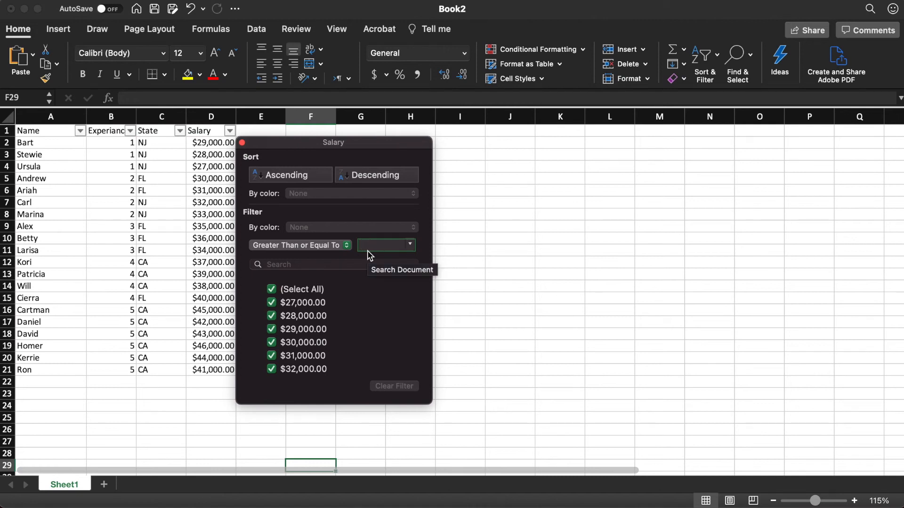
pyautogui.write('40000')
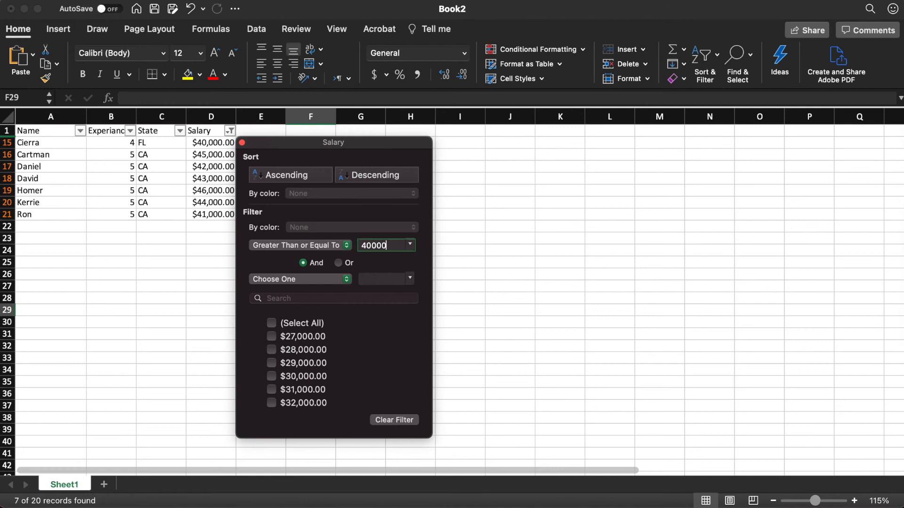
pyautogui.click(242, 143)
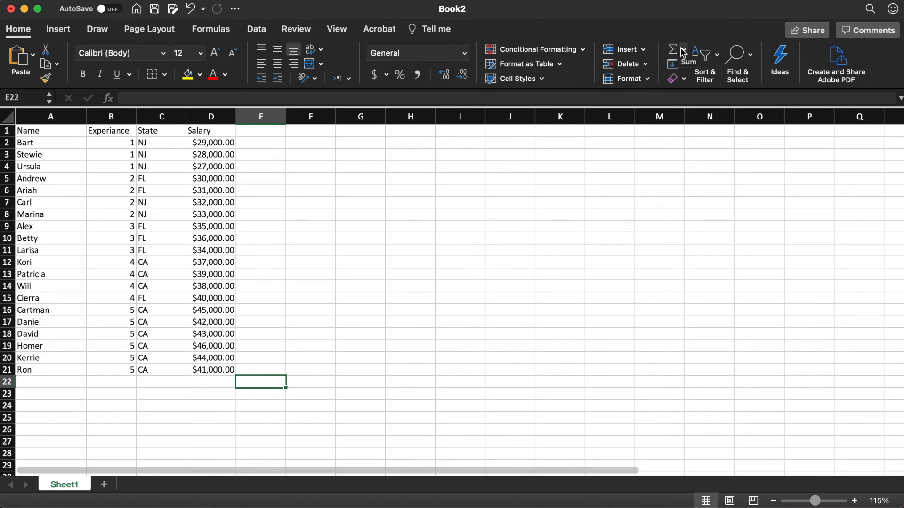
# Sum the salaries in D2:D21 with AutoSum in cell D22, directly below the Salary column.
pyautogui.click(684, 52)
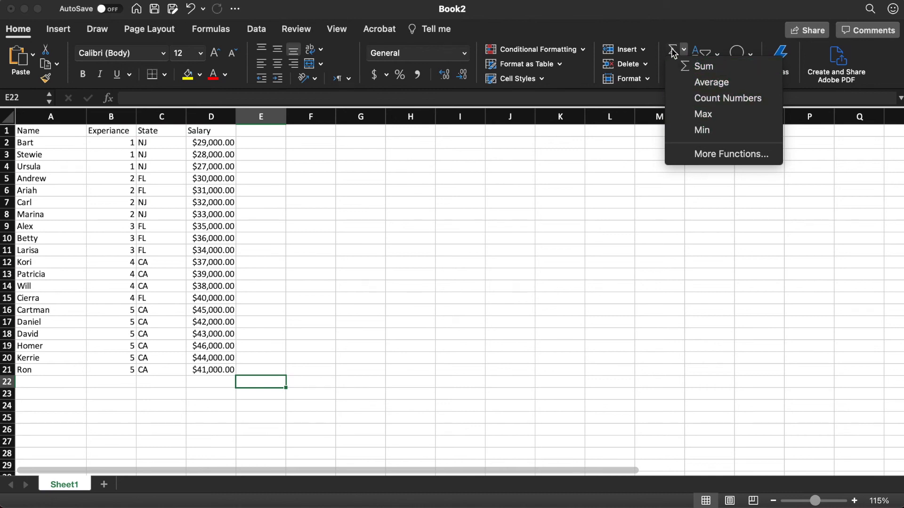
pyautogui.click(204, 384)
pyautogui.click(204, 381)
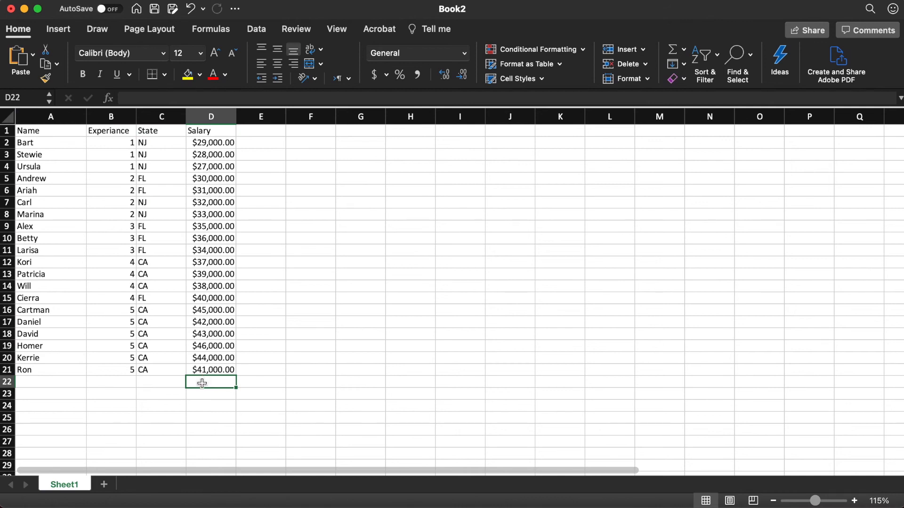
pyautogui.click(673, 49)
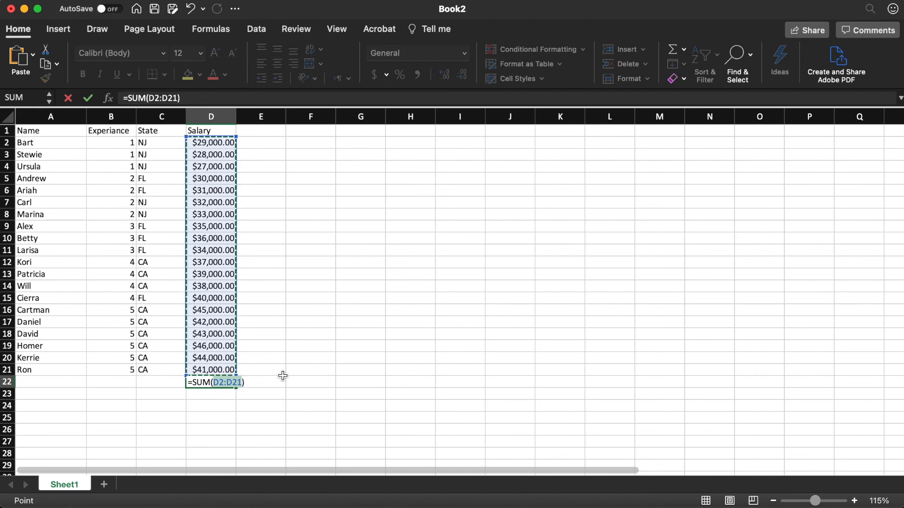
pyautogui.press('Return')
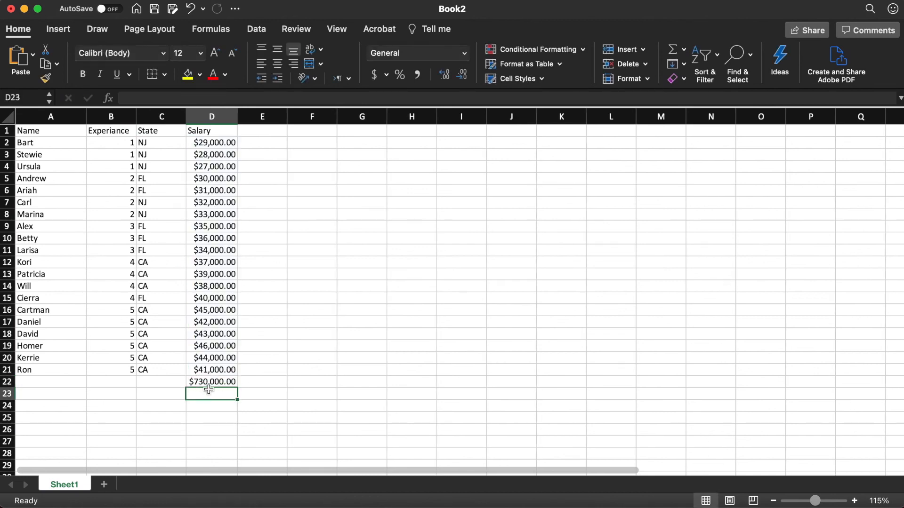
# Delete the sum in cell D22 and insert the average of the Salary column there instead.
pyautogui.click(222, 383)
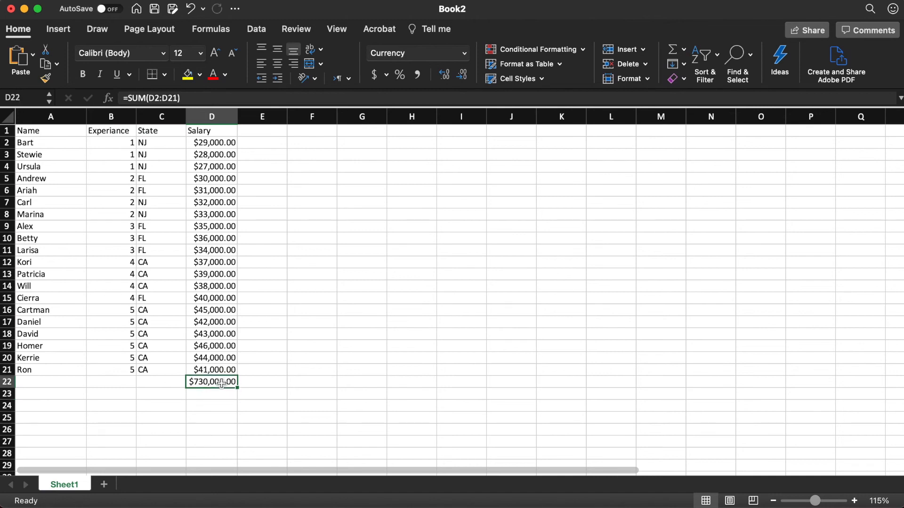
pyautogui.press('Delete')
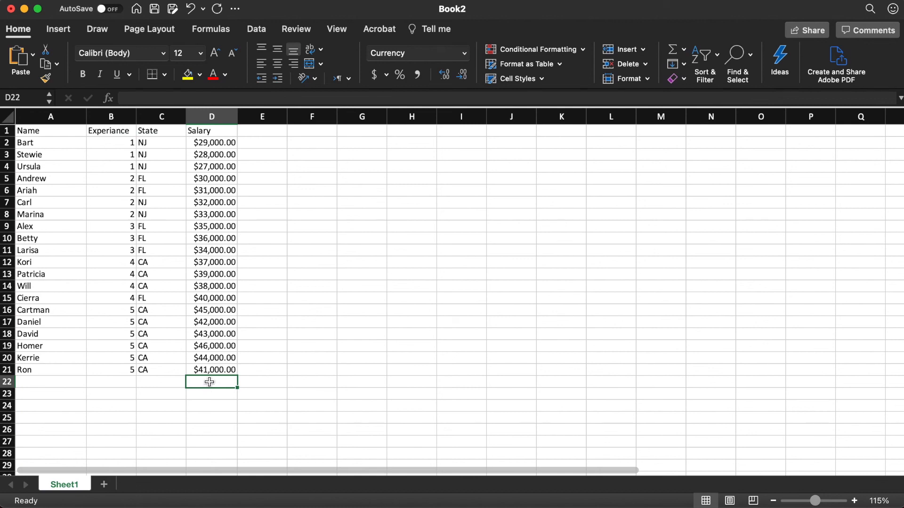
pyautogui.click(684, 50)
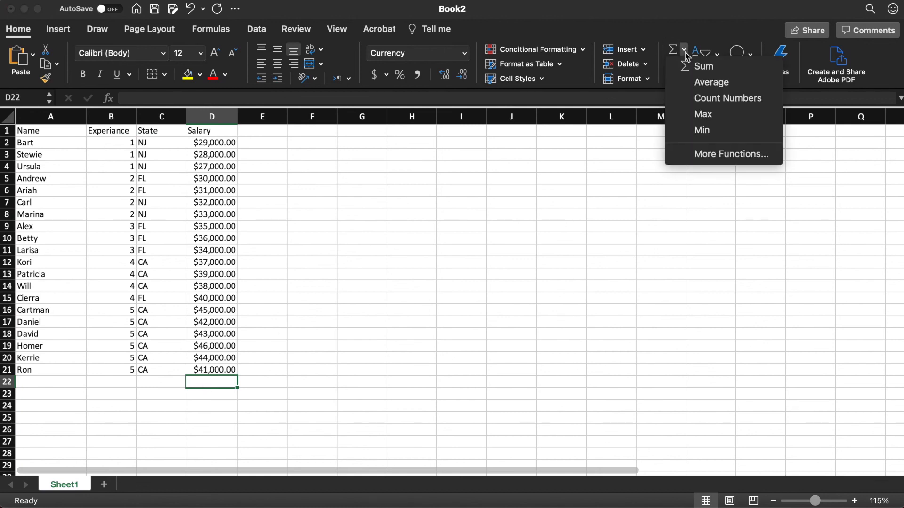
pyautogui.click(700, 83)
pyautogui.press('Return')
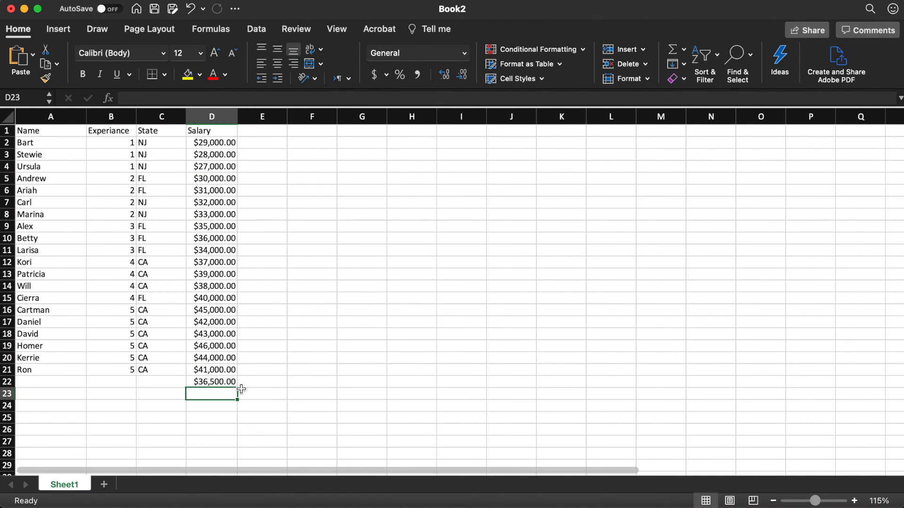
# Undo the average in cell D22 and insert a Count Numbers formula for D2:D21 there.
pyautogui.press('super+z')
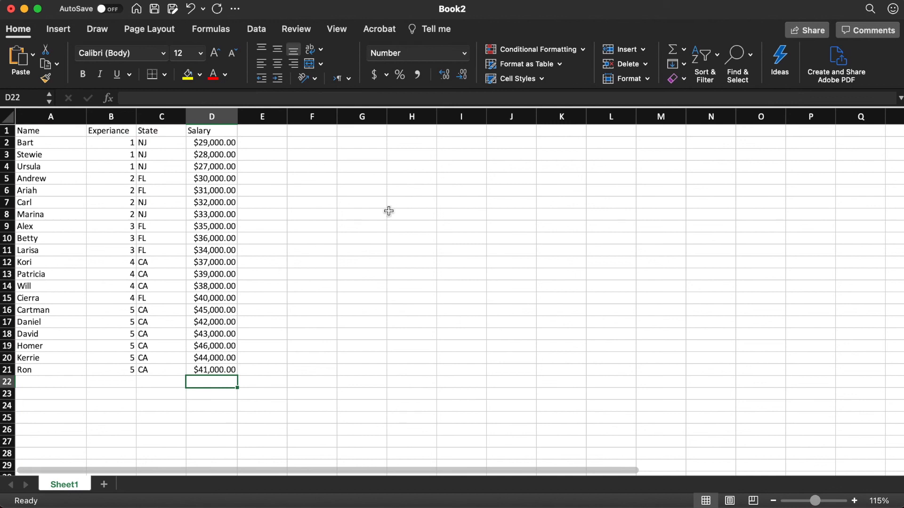
pyautogui.click(684, 50)
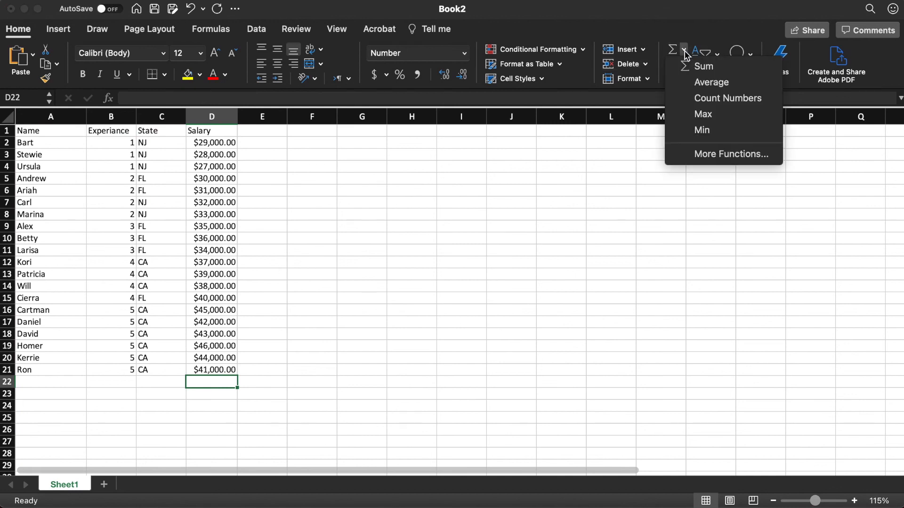
pyautogui.click(708, 98)
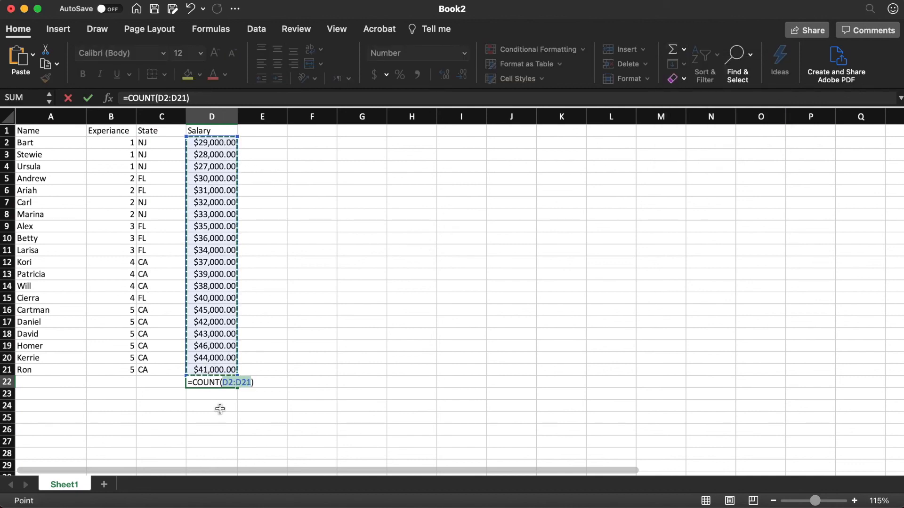
pyautogui.press('Return')
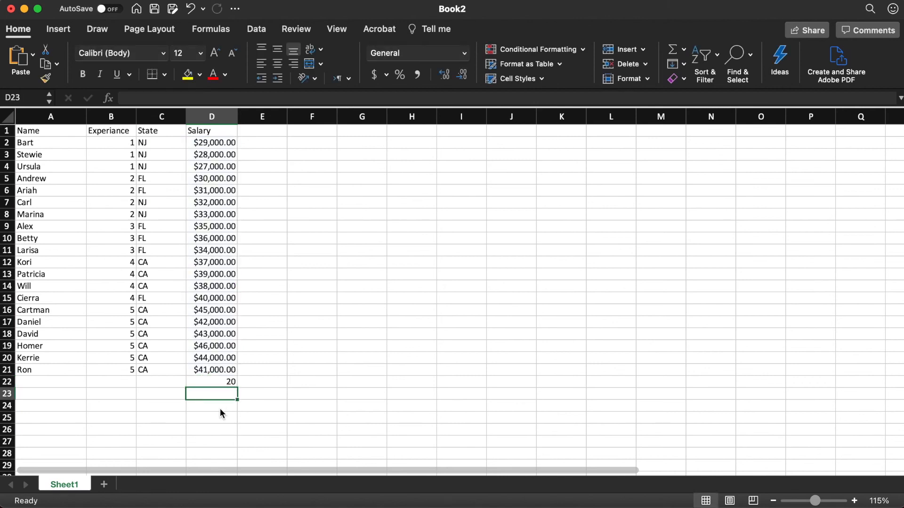
# Open the full function list for cell D23 and browse the available functions.
pyautogui.click(685, 50)
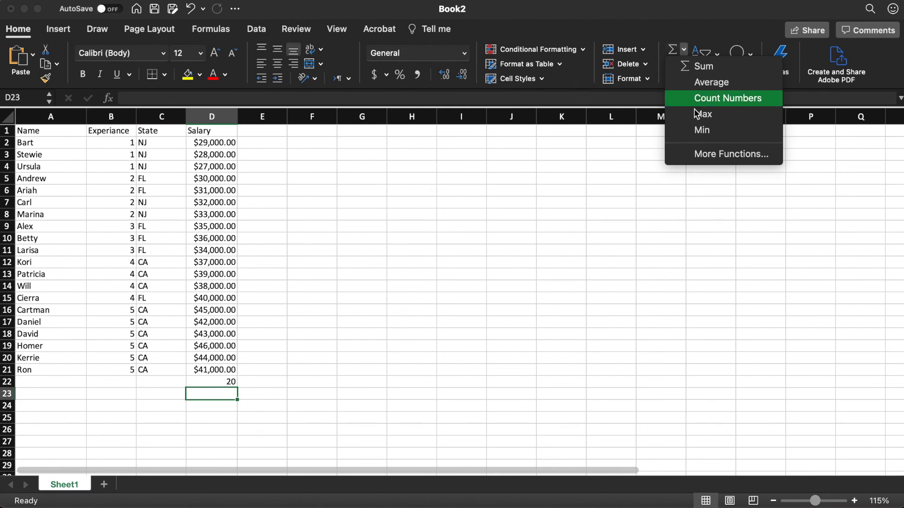
pyautogui.click(705, 156)
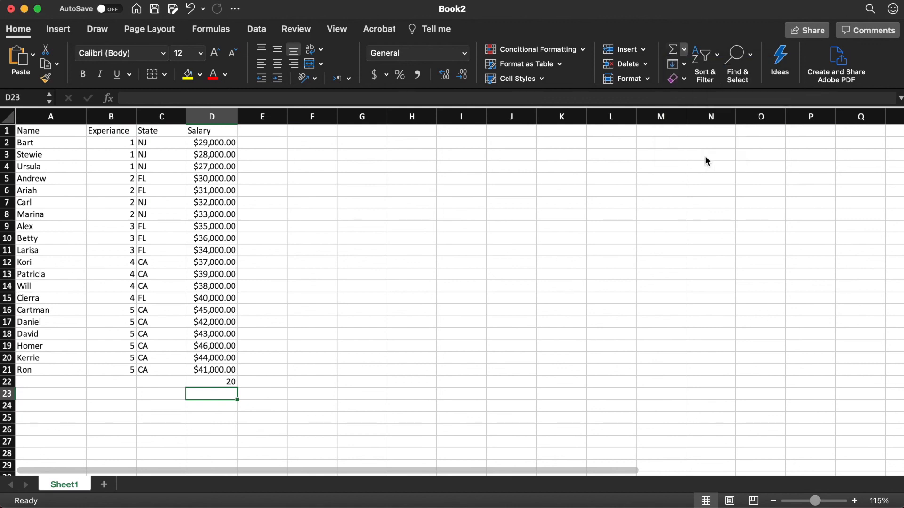
pyautogui.scroll(-10, 757, 287)
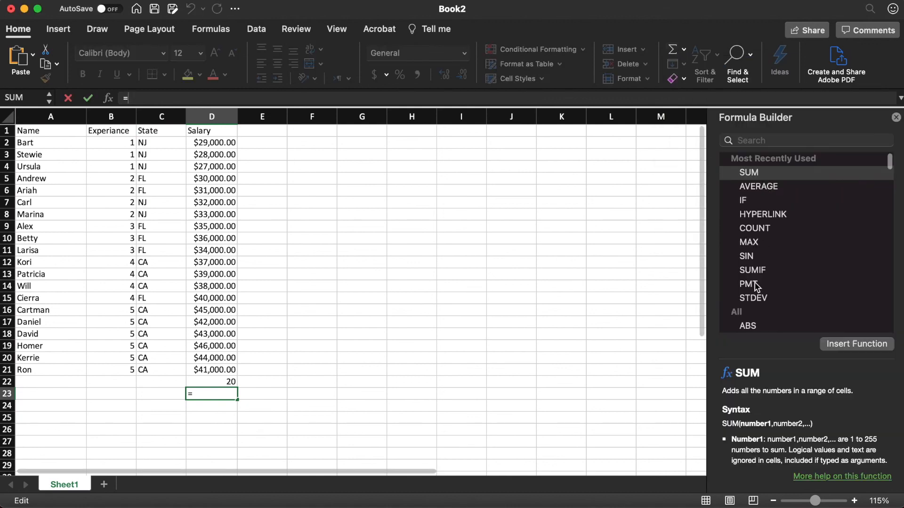
pyautogui.scroll(-20, 755, 286)
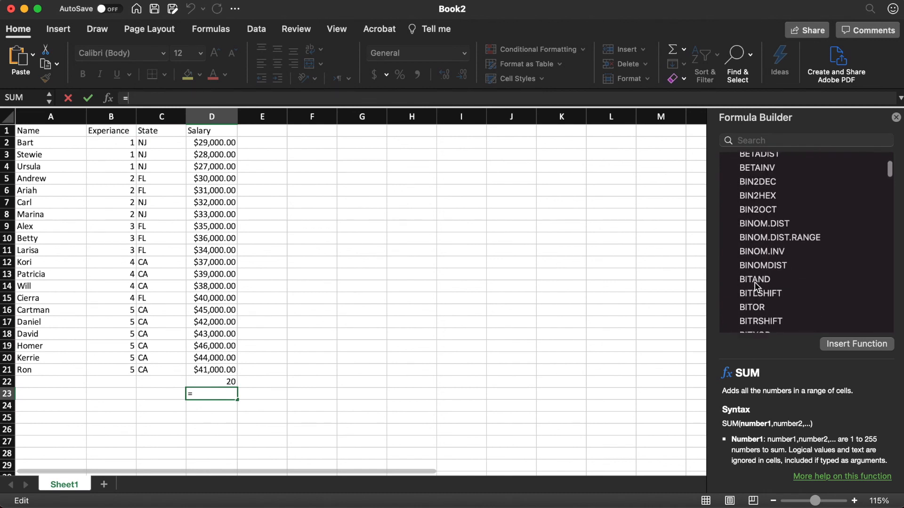
pyautogui.scroll(-20, 756, 287)
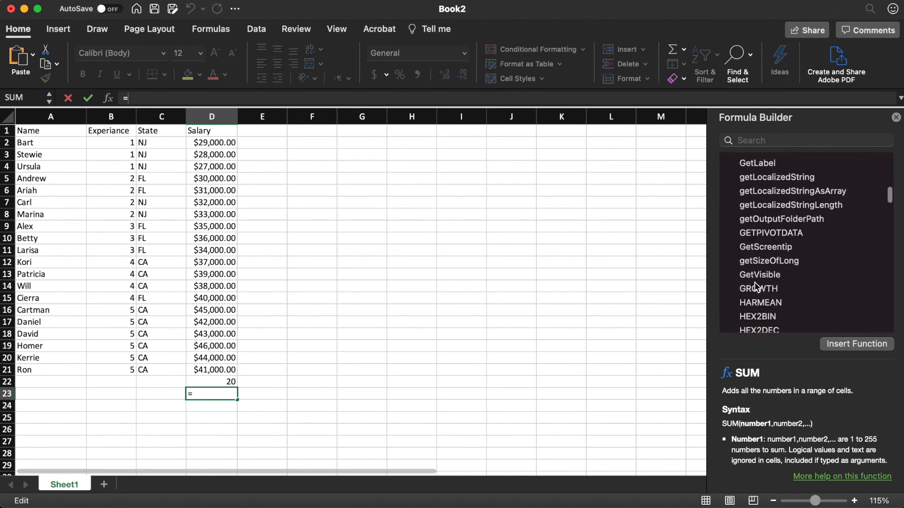